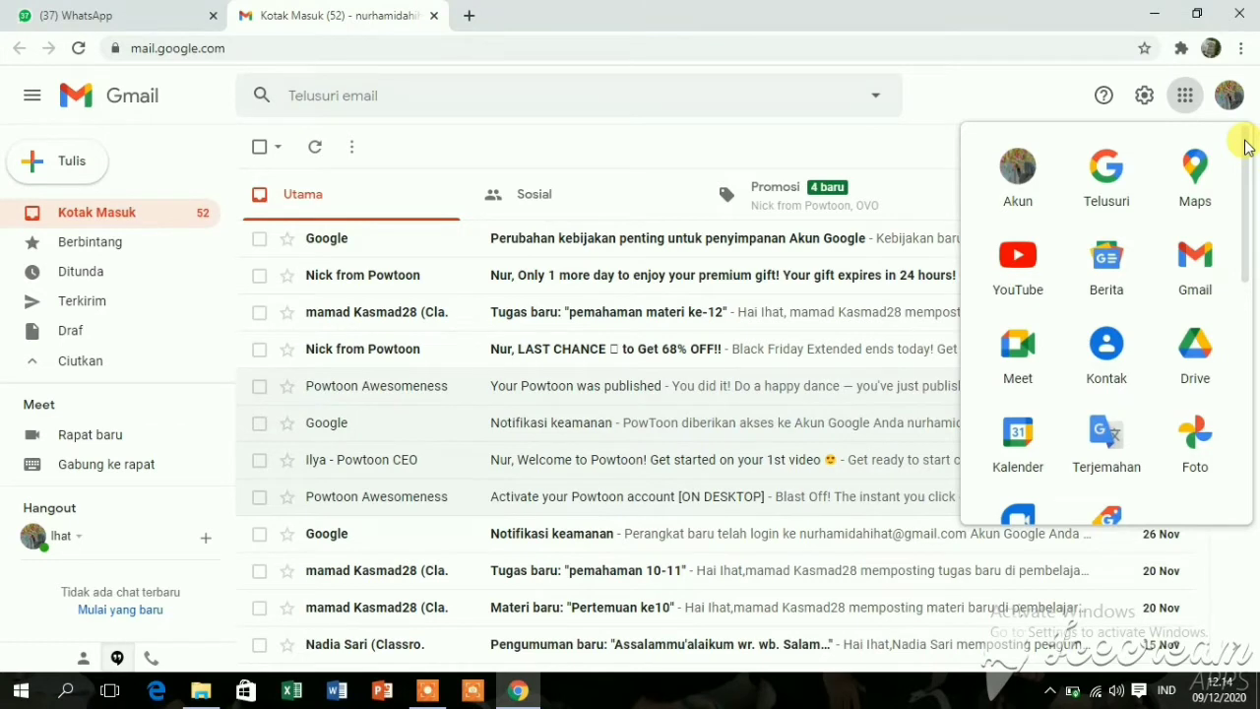
- Find Dokumen in the list of Google apps and open it
scroll(1243, 146, "down", 5)
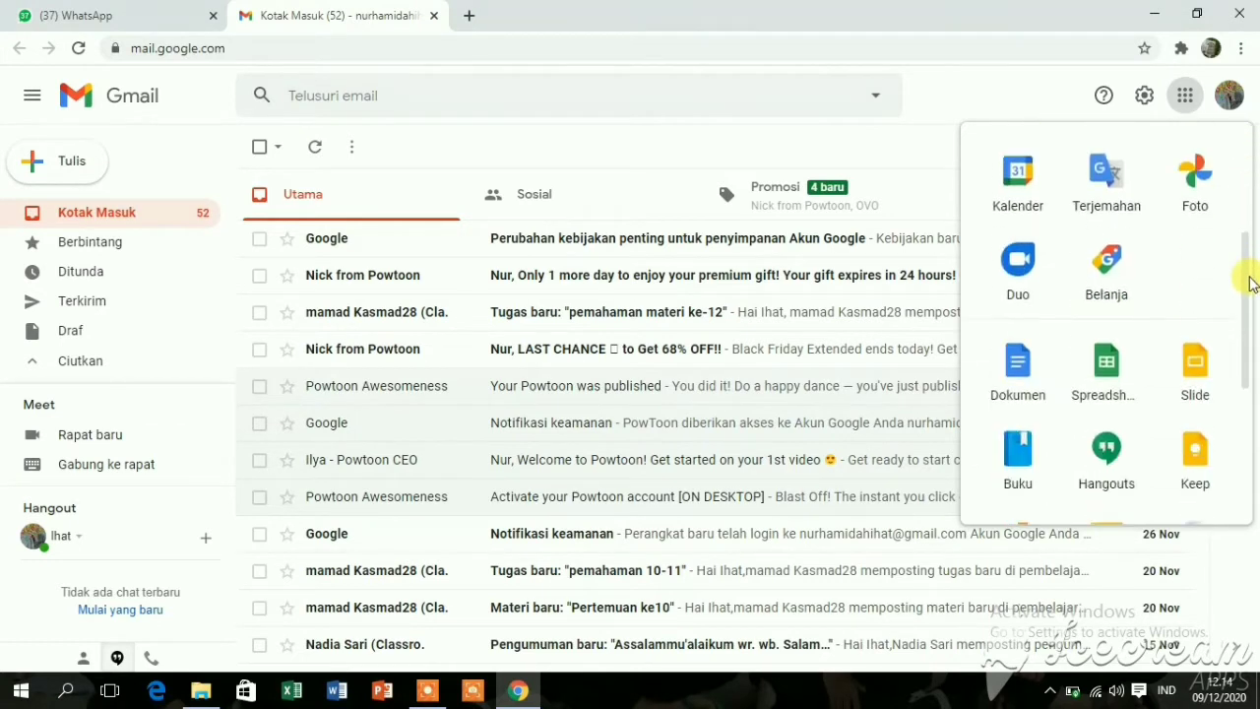
left_click_drag(1250, 335, 1246, 397)
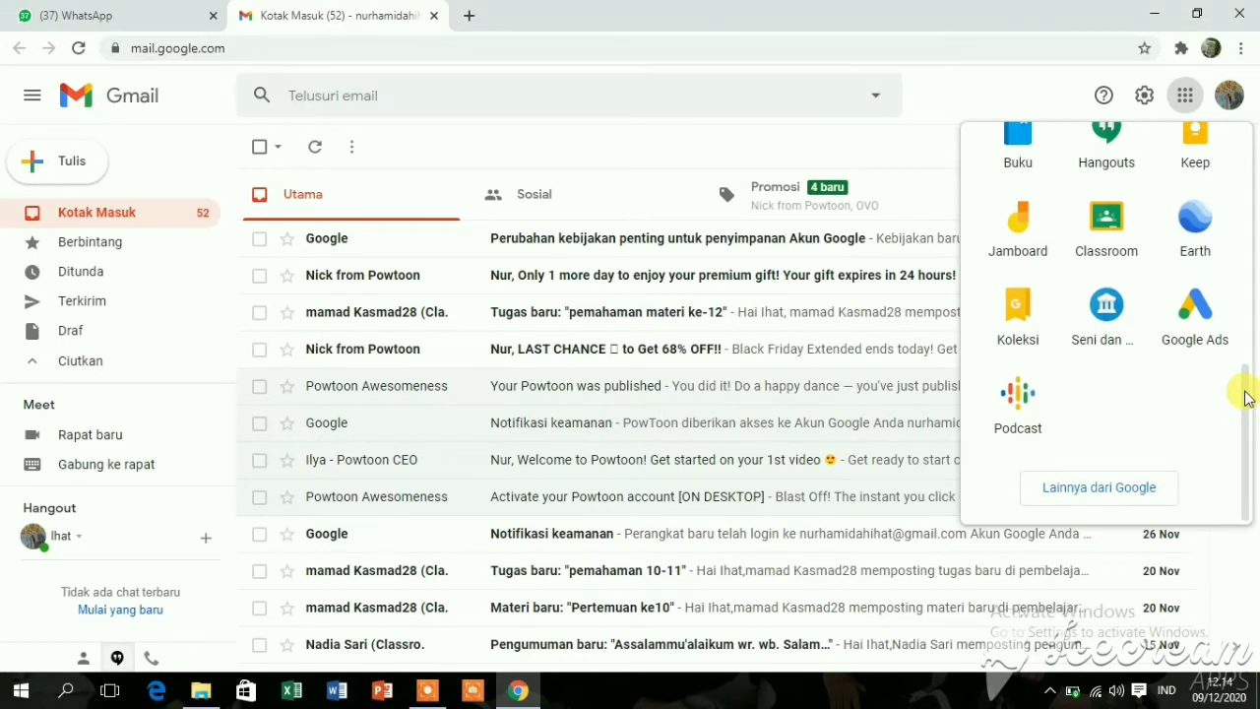
left_click_drag(1242, 394, 1249, 293)
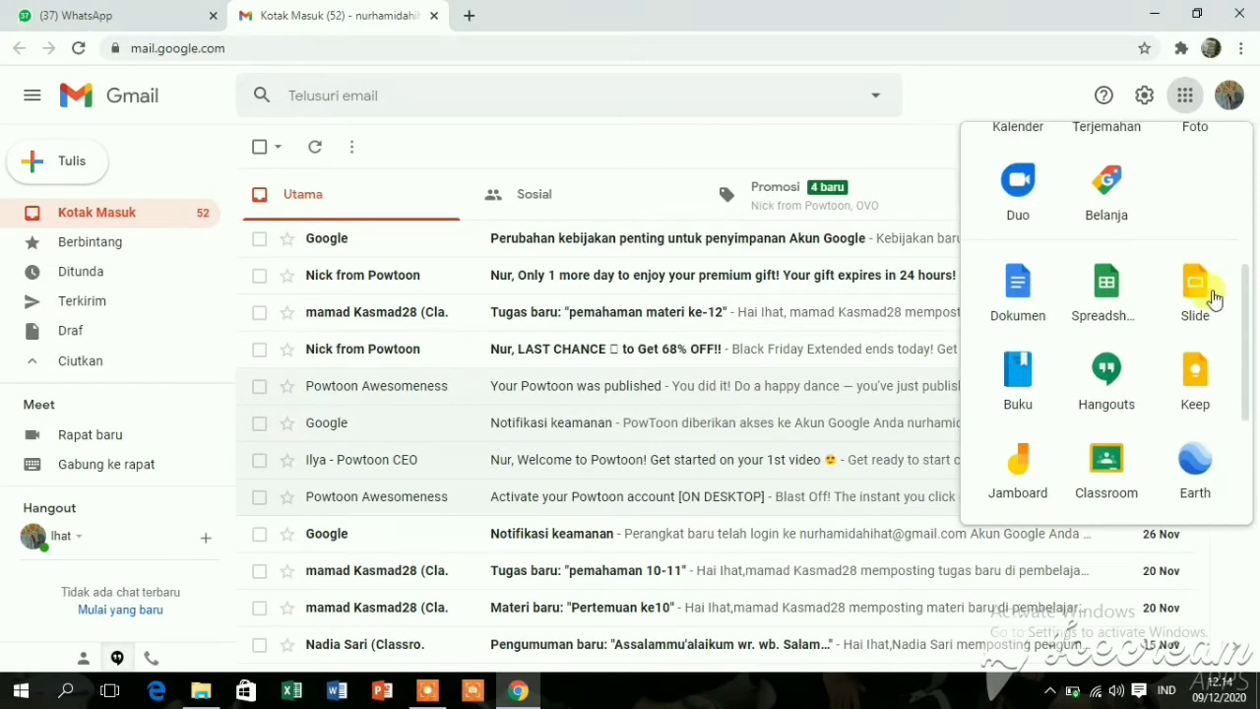
left_click(1020, 283)
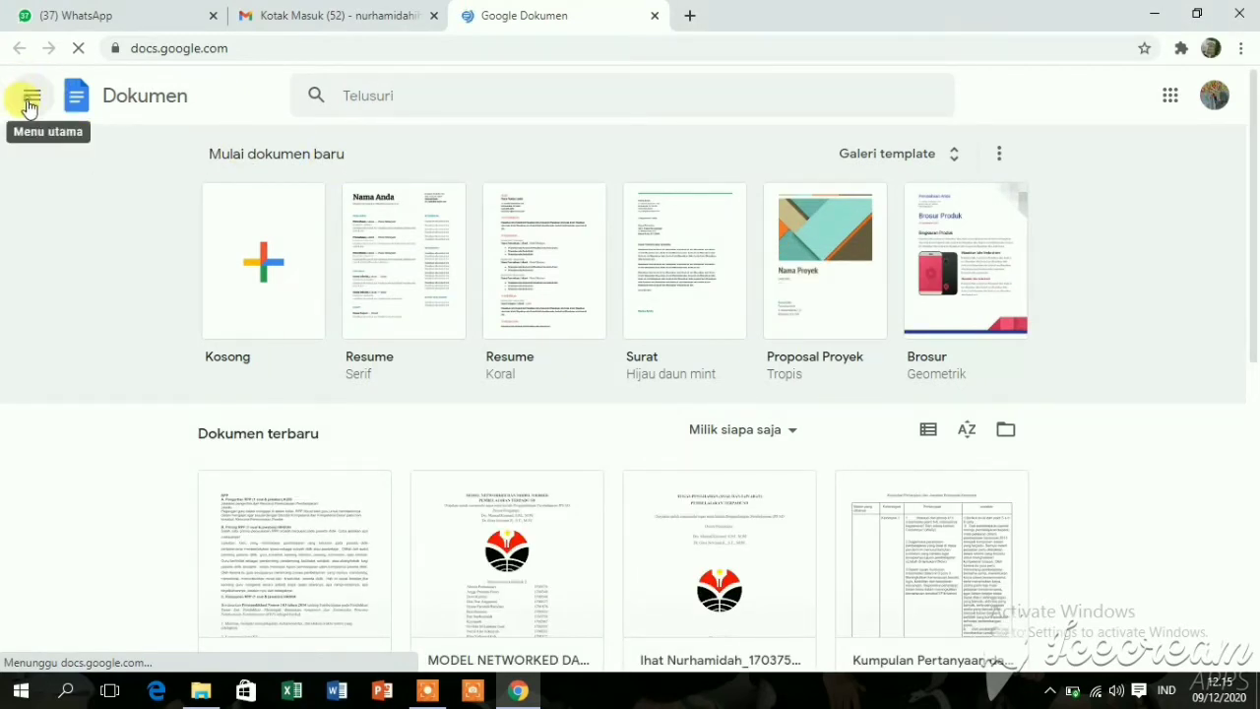
- Switch from Google Docs to Google Forms and create a new blank form
left_click(28, 99)
left_click(86, 279)
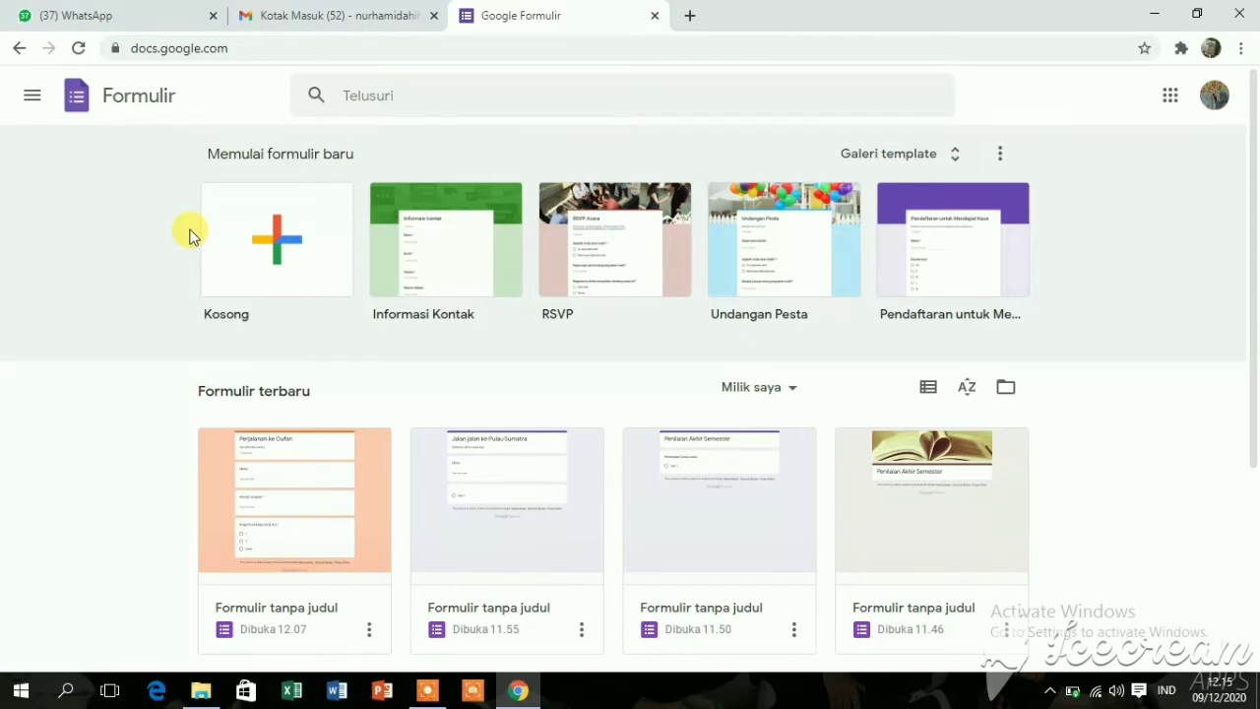
left_click(274, 226)
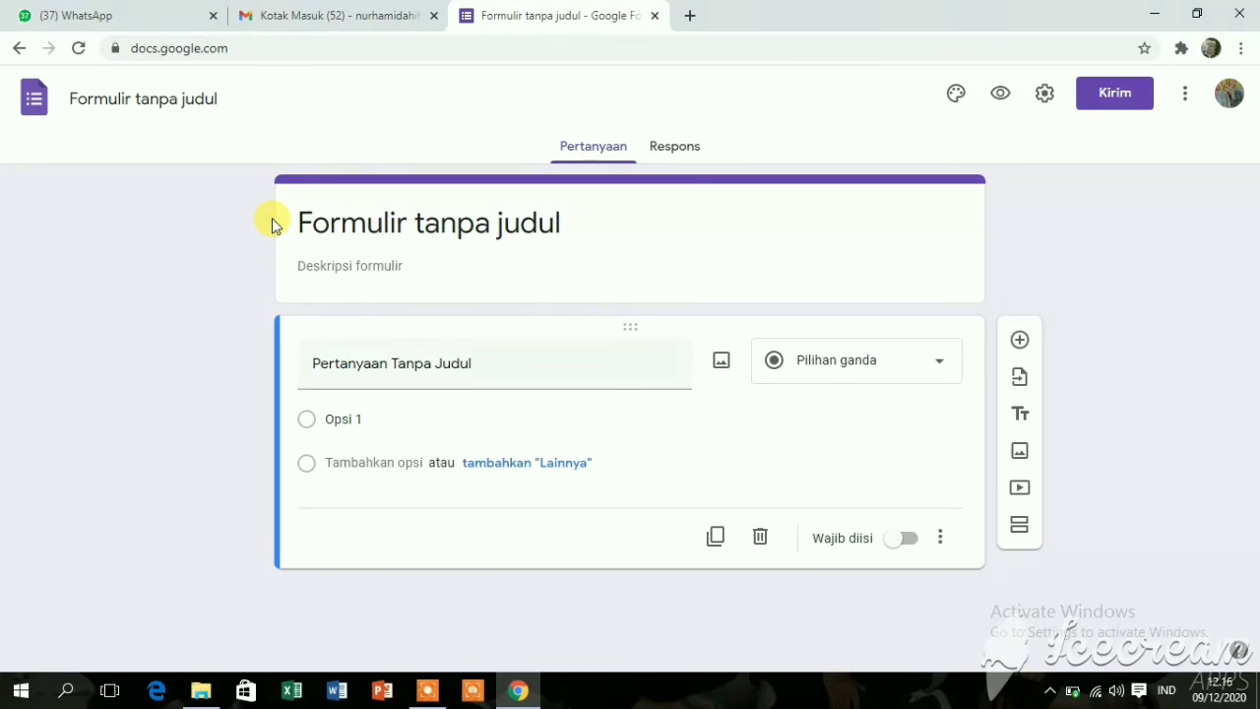
- Title the form "Penilaian Akhir Semester Tema 2 Kelas 1"
left_click(362, 220)
type("Pen")
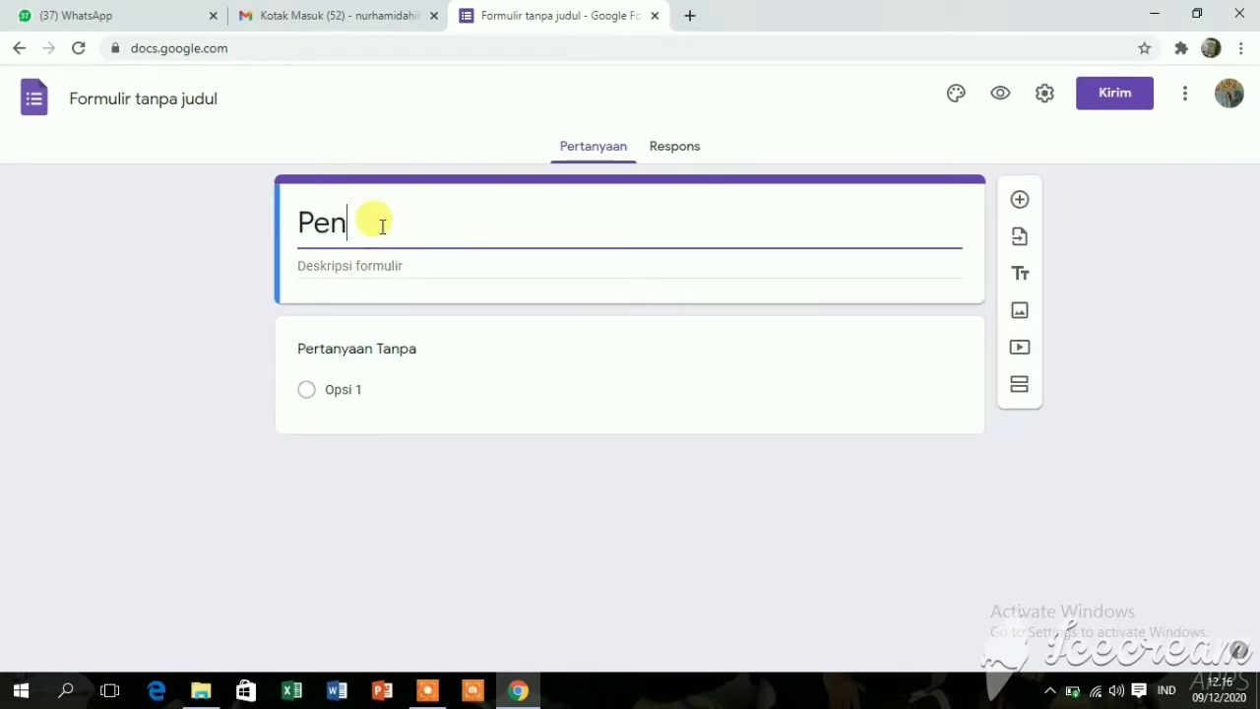
type("ilaian A")
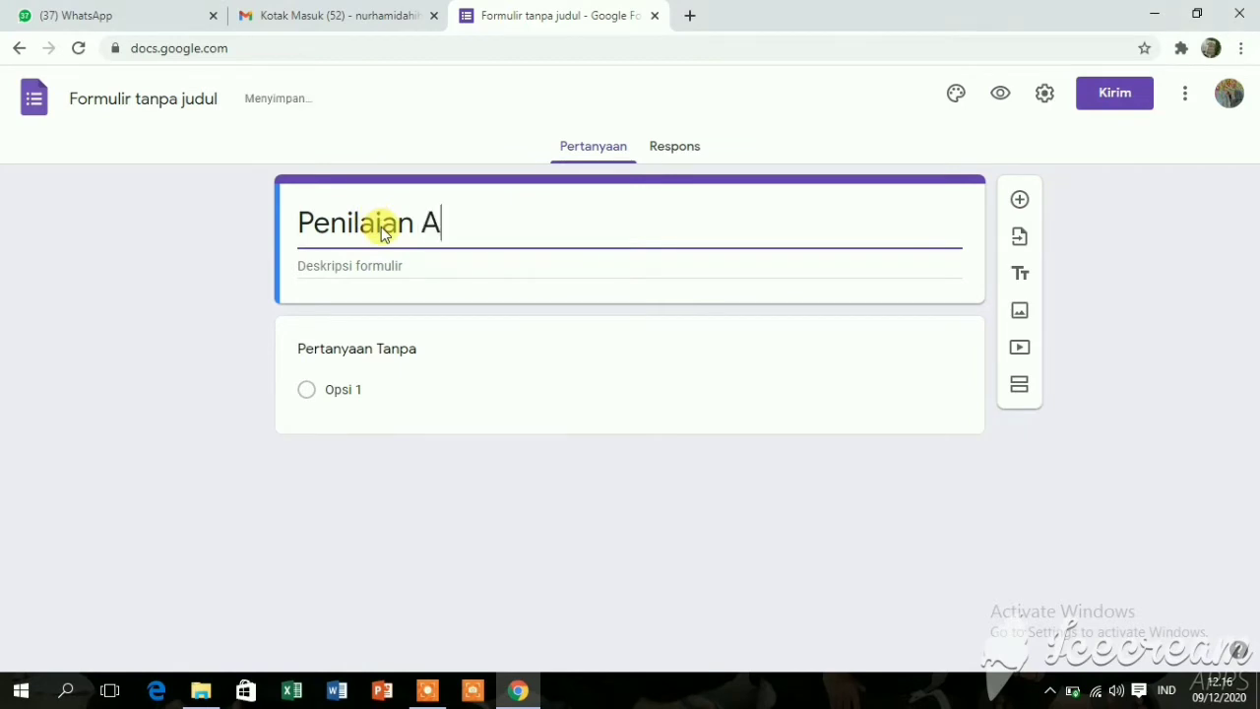
type("khir S")
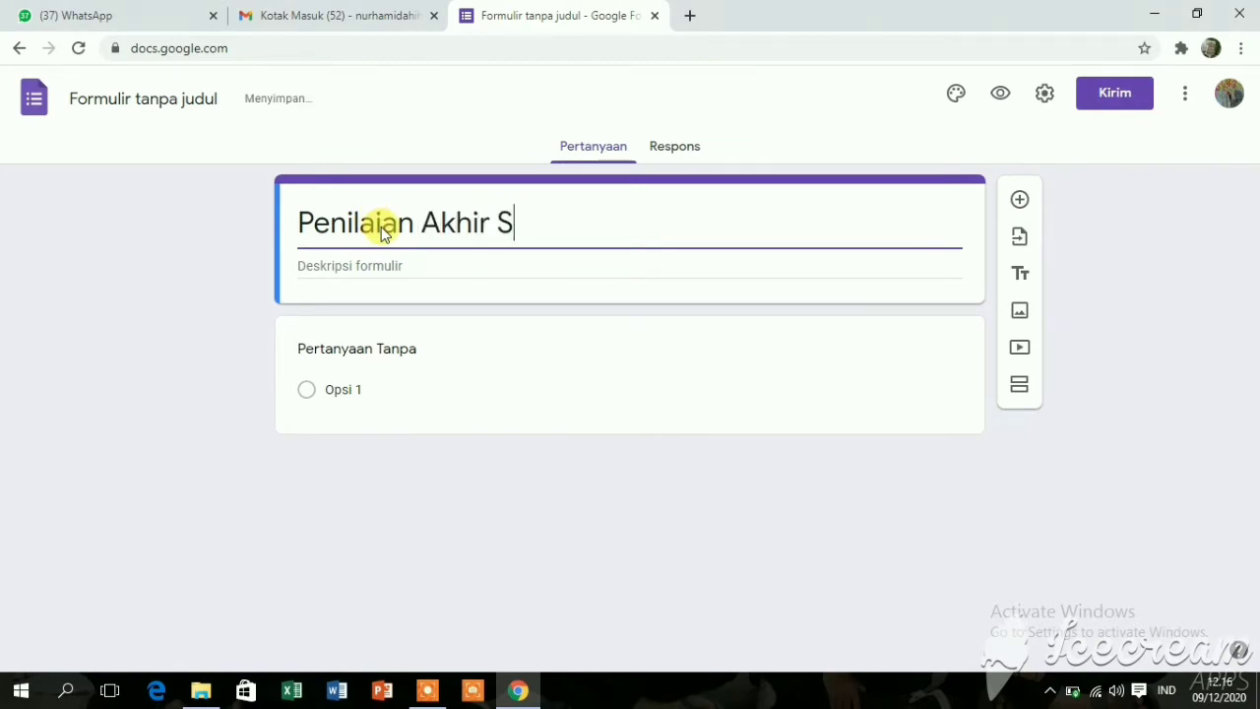
type("emester ")
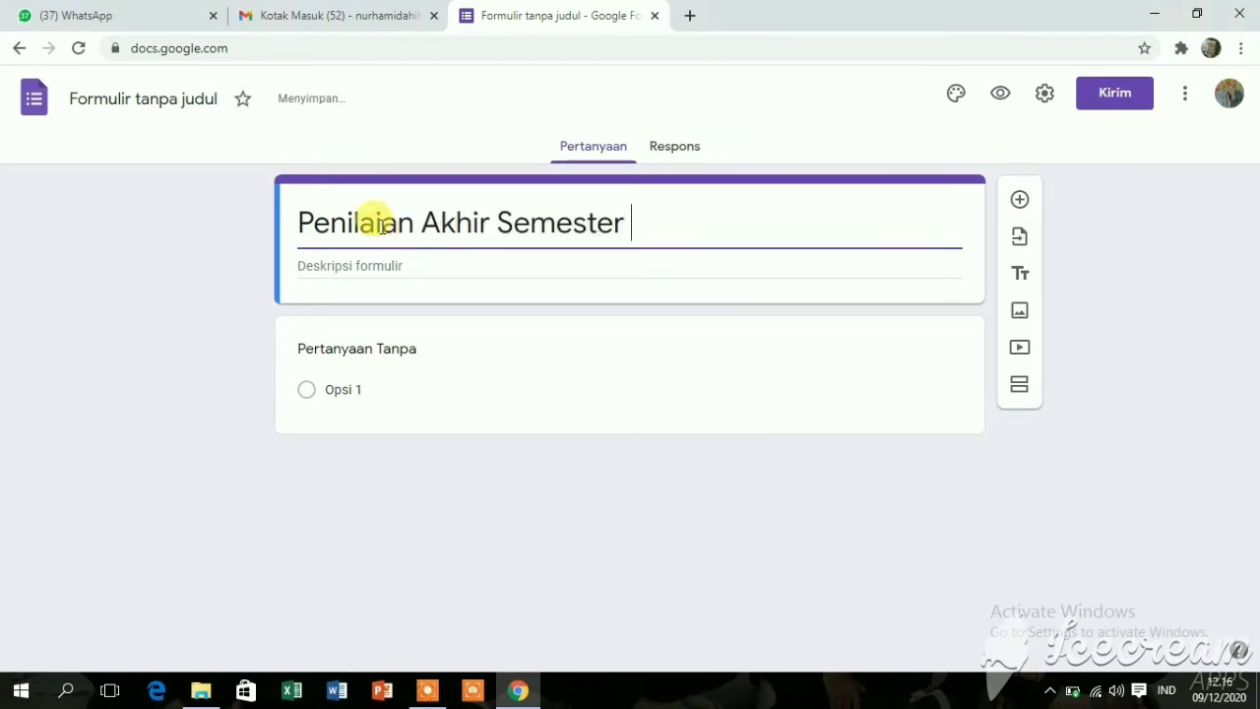
type("Tema ")
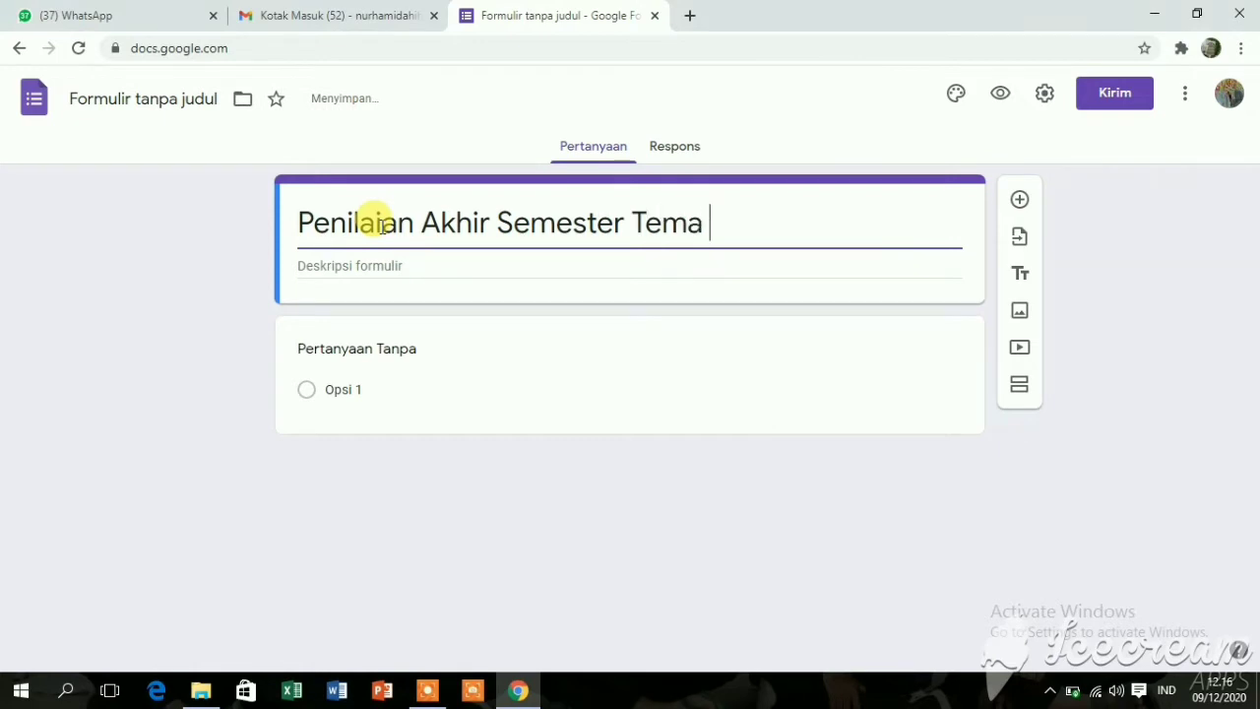
type("2 Kelas 1")
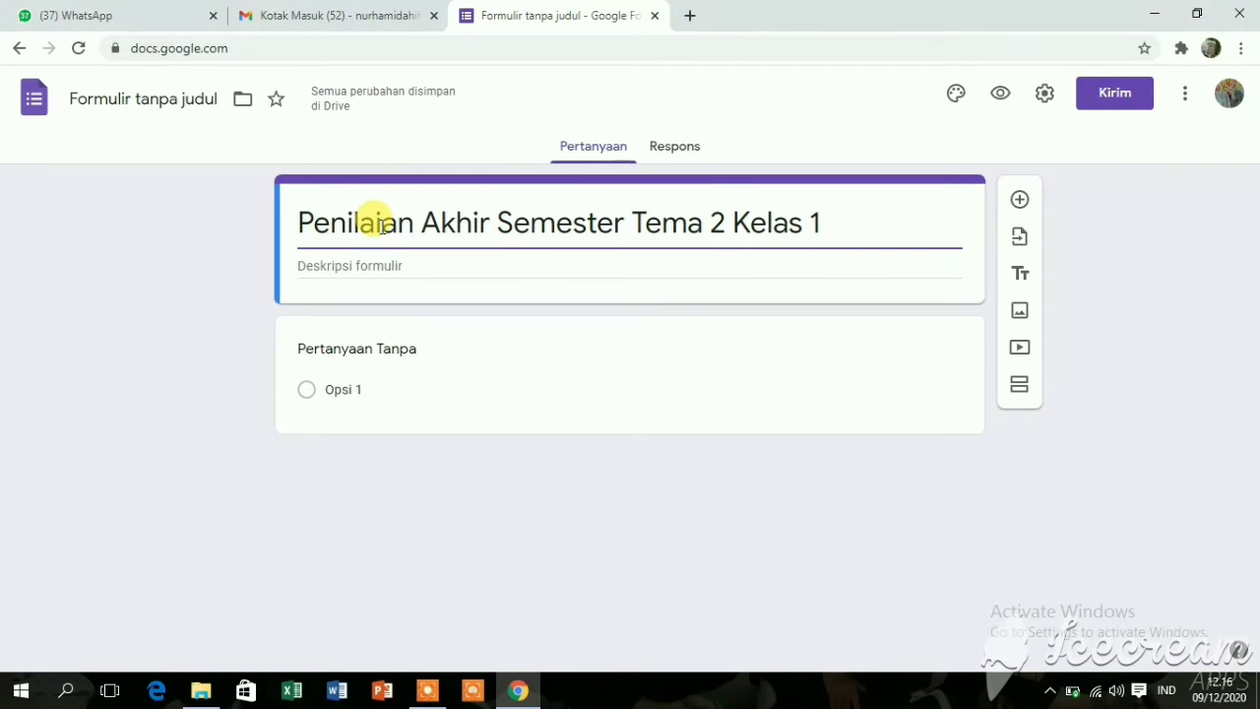
- Replace the first question's placeholder text with "Nama" as a short-answer (Jawaban singkat) question
left_click(421, 345)
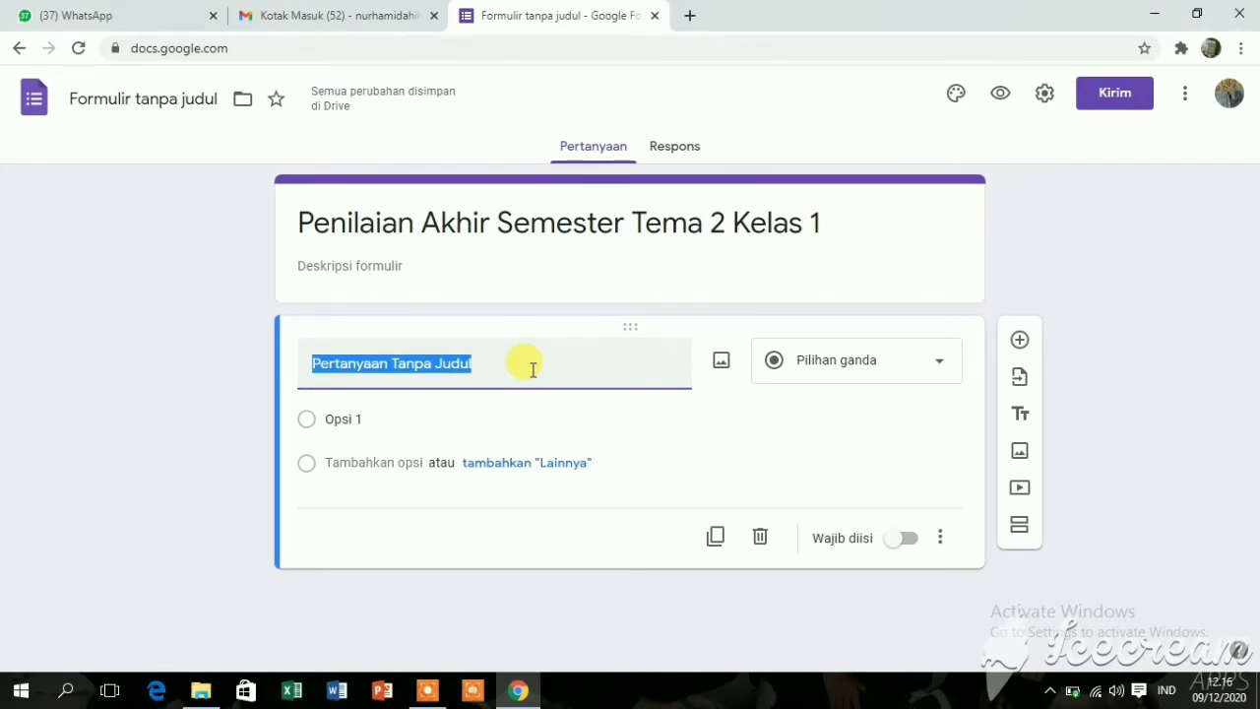
type("N")
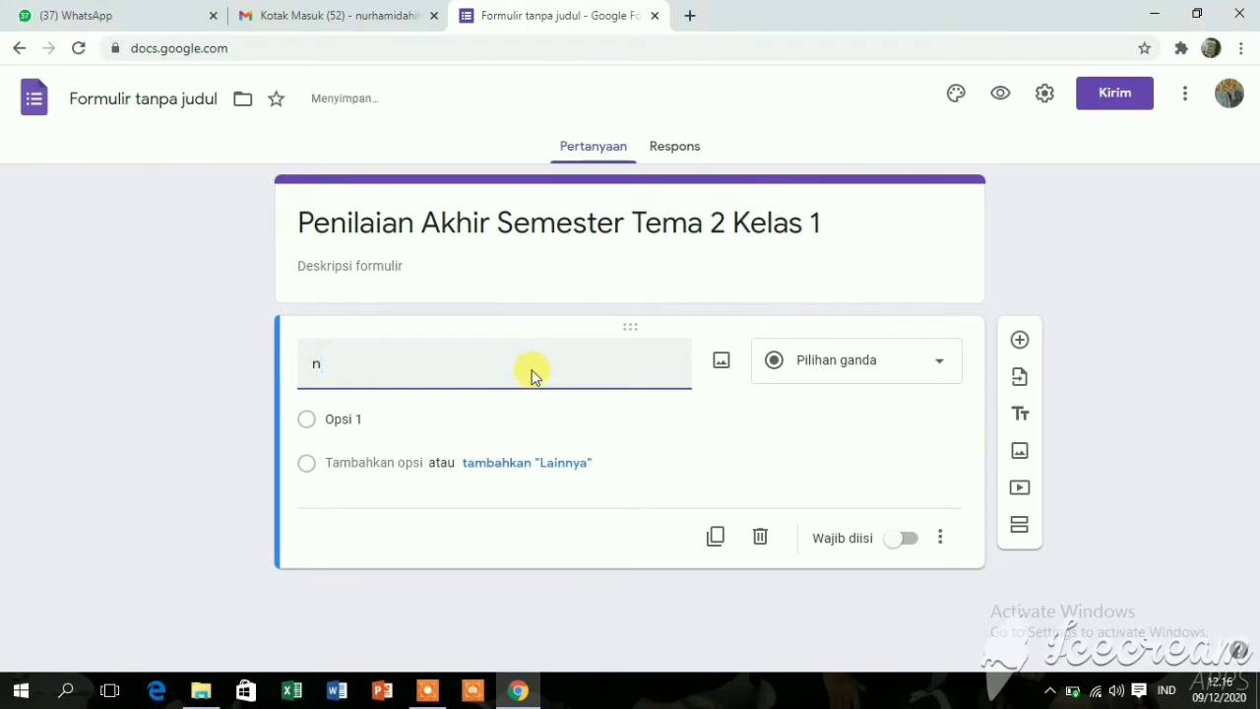
key("BackSpace")
type("Nama")
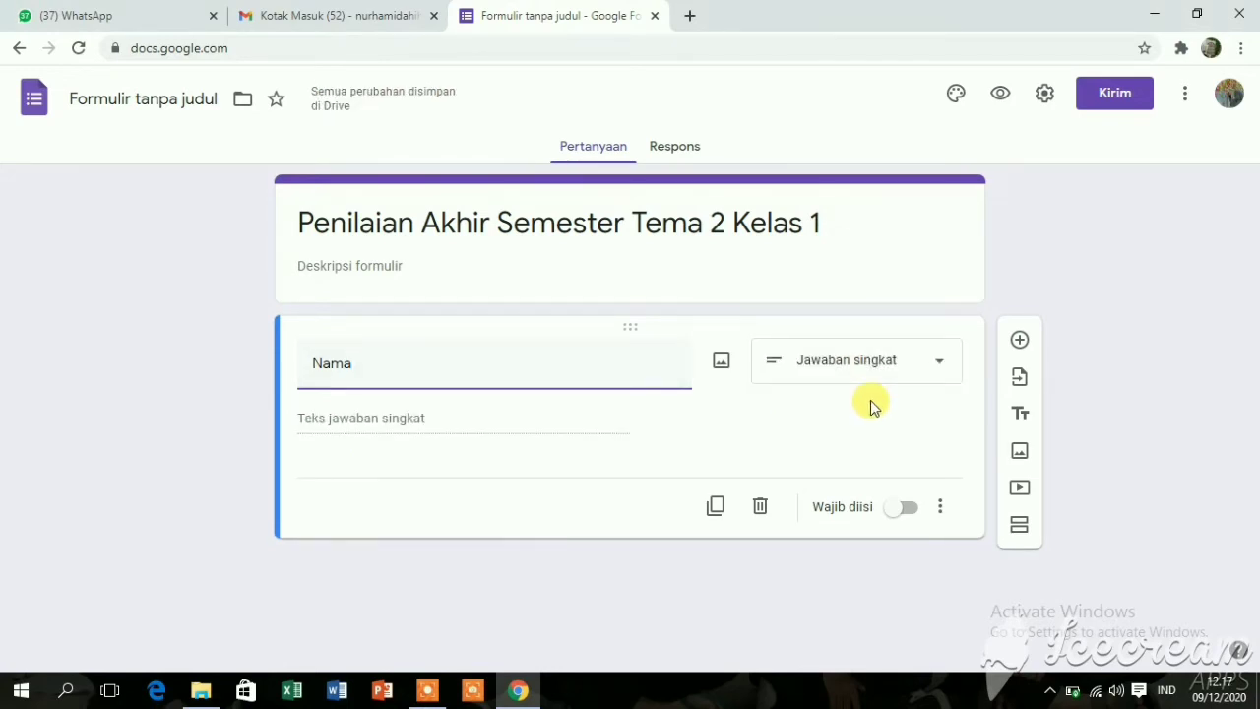
- Examine the answer types available for the Nama question without changing its type
left_click(940, 367)
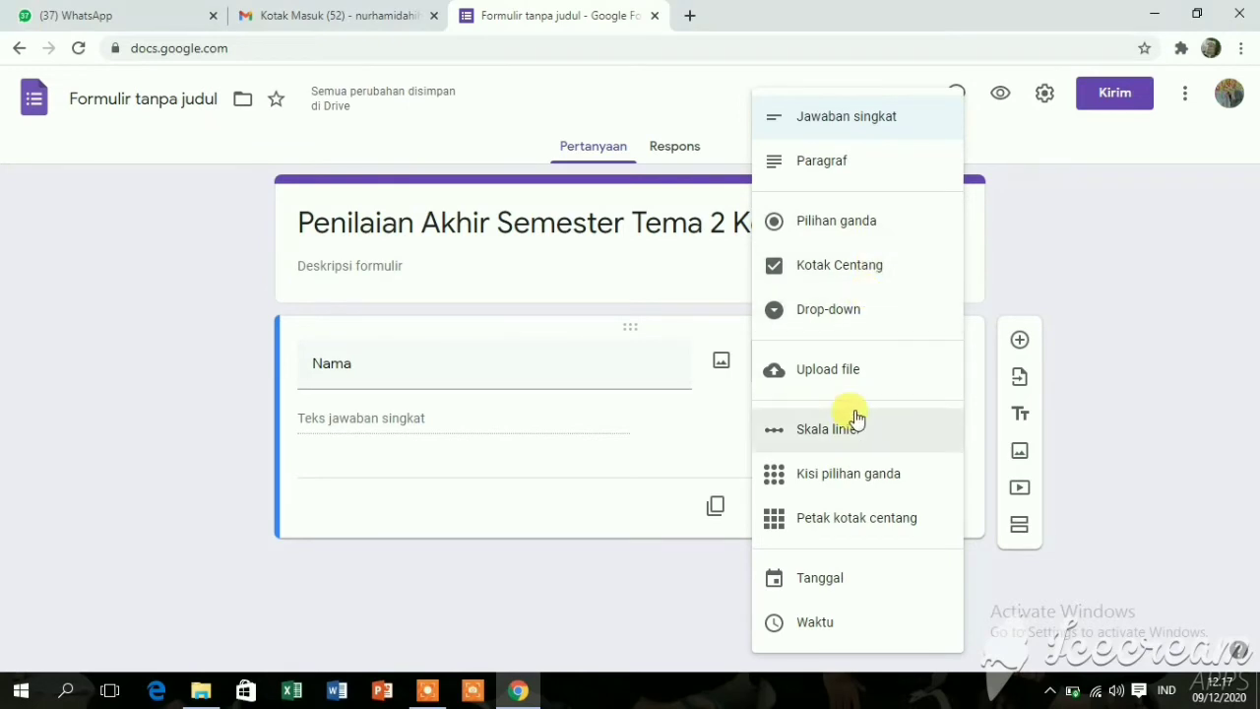
left_click(634, 371)
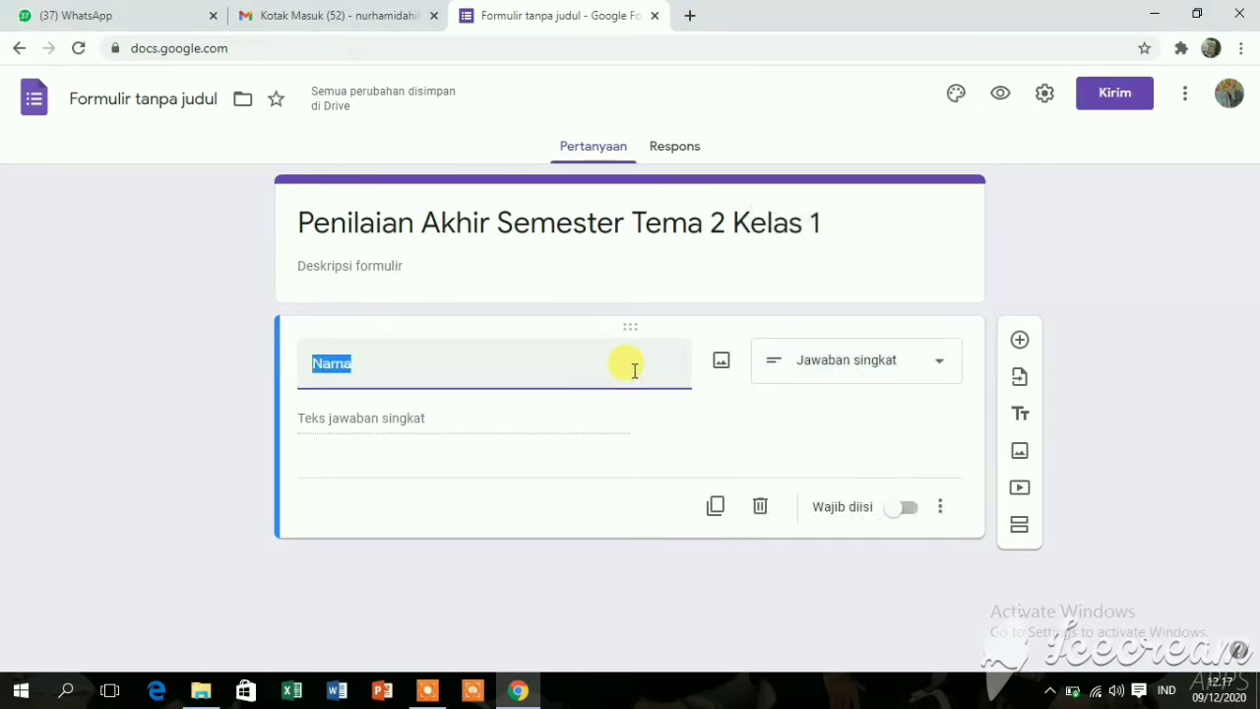
left_click(634, 371)
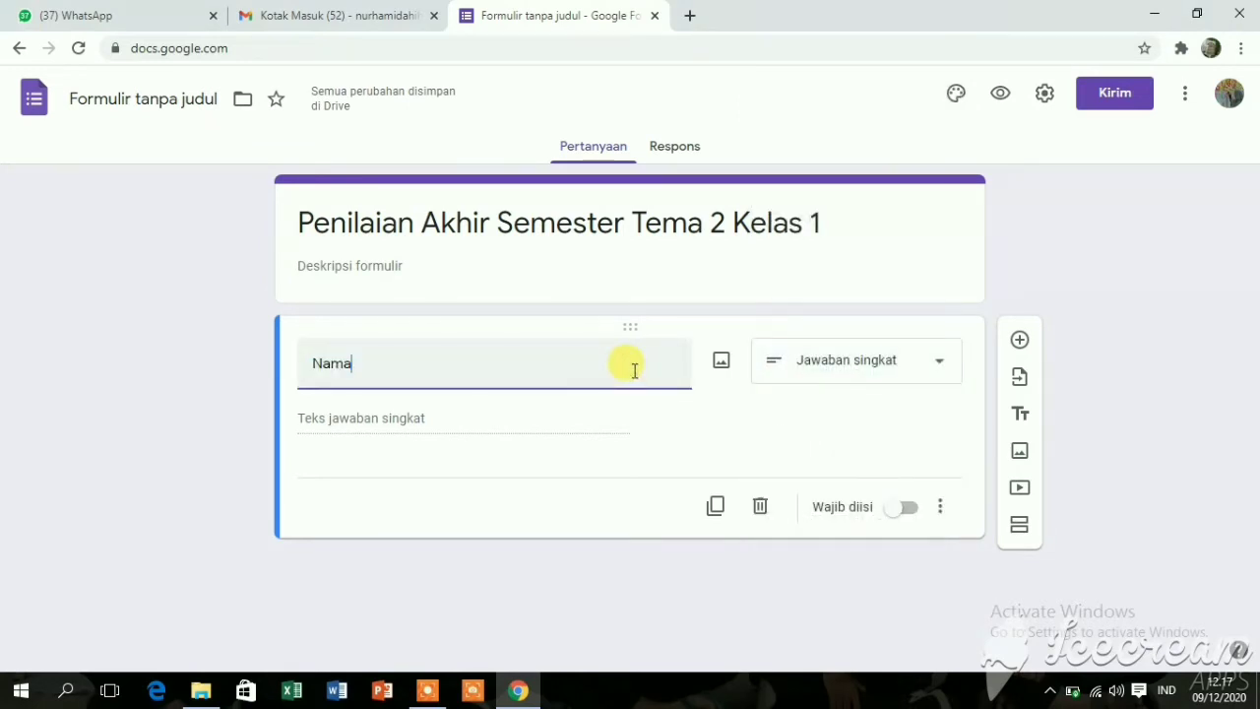
left_click(938, 362)
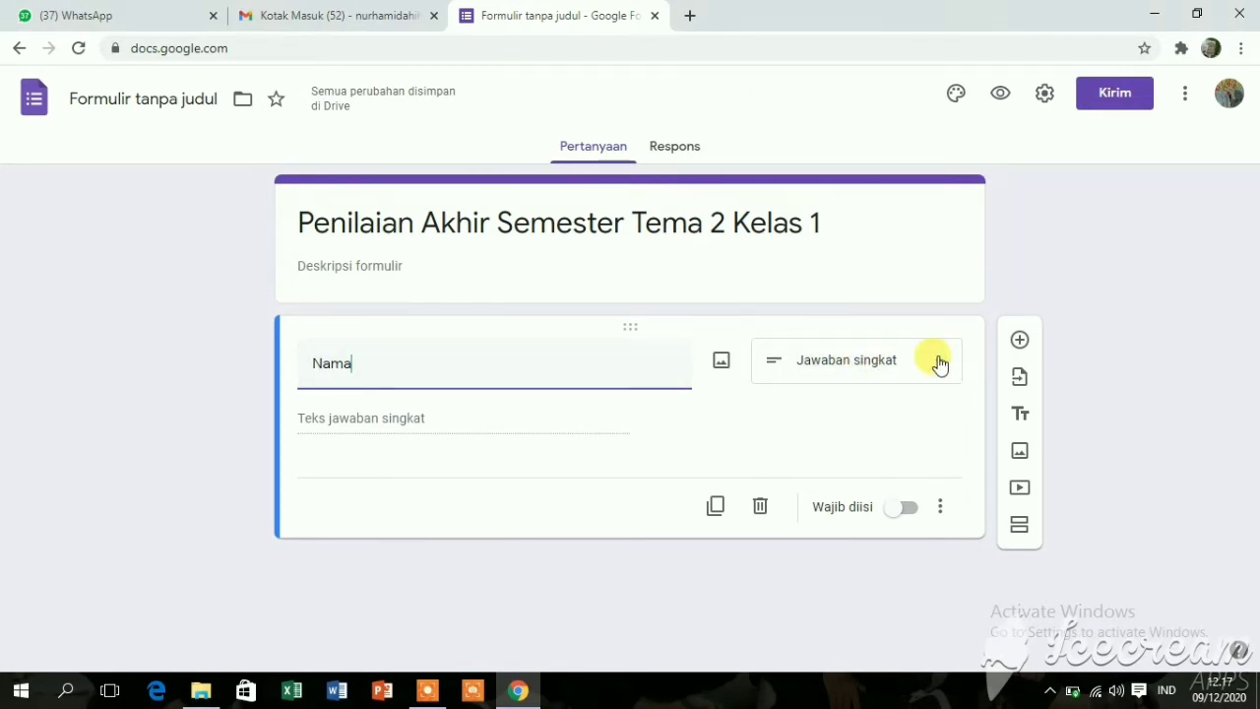
left_click(572, 371)
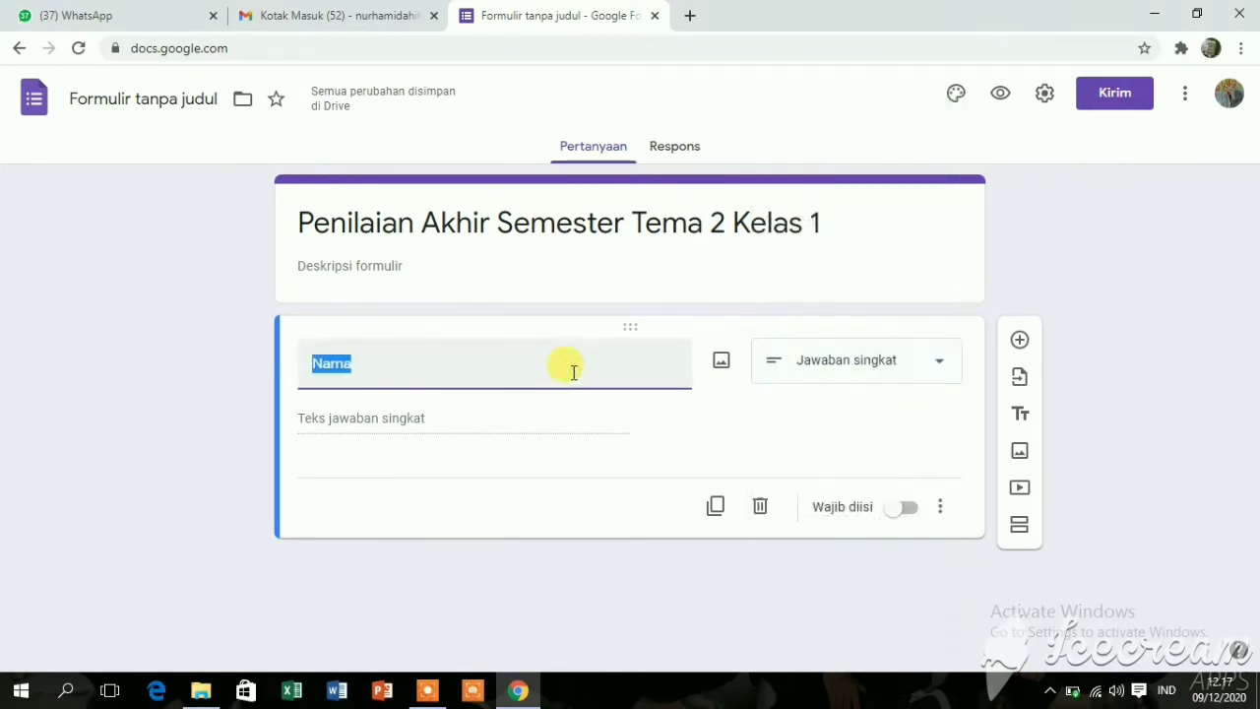
left_click(572, 372)
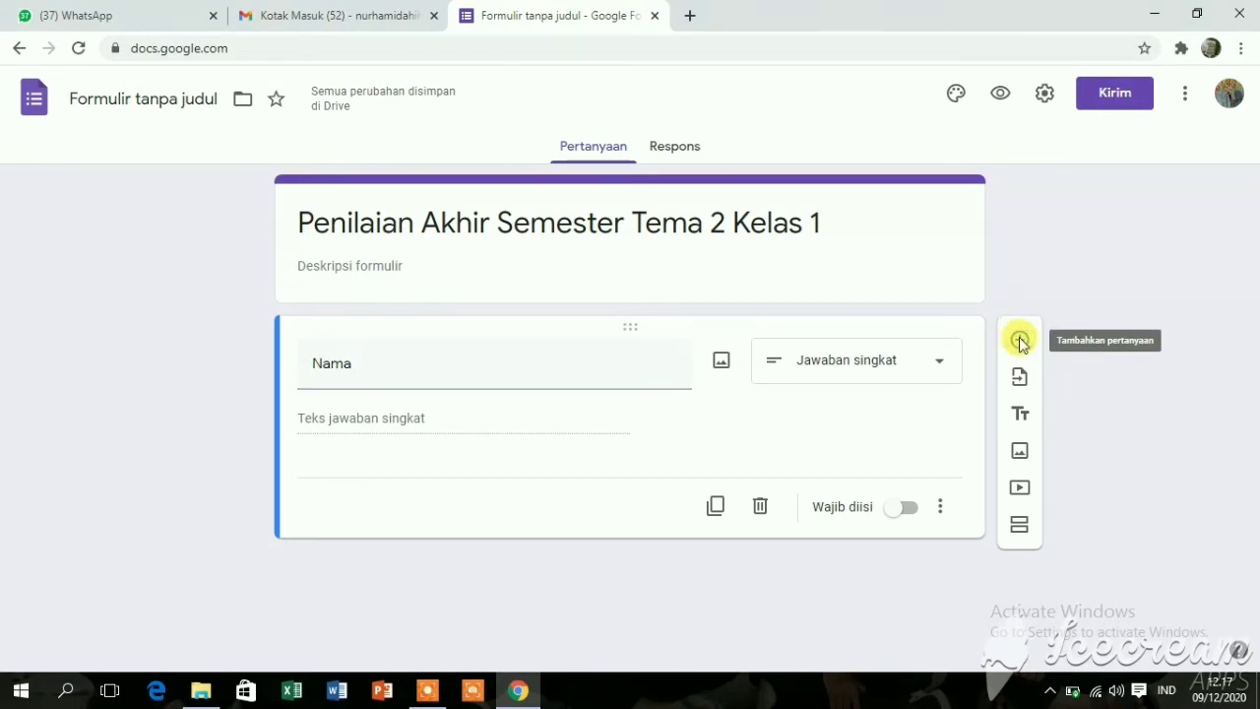
- Add a multiple-choice (Pilihan ganda) question below Nama reading "Anggota Keluargaku terdiri dari"
left_click(1020, 341)
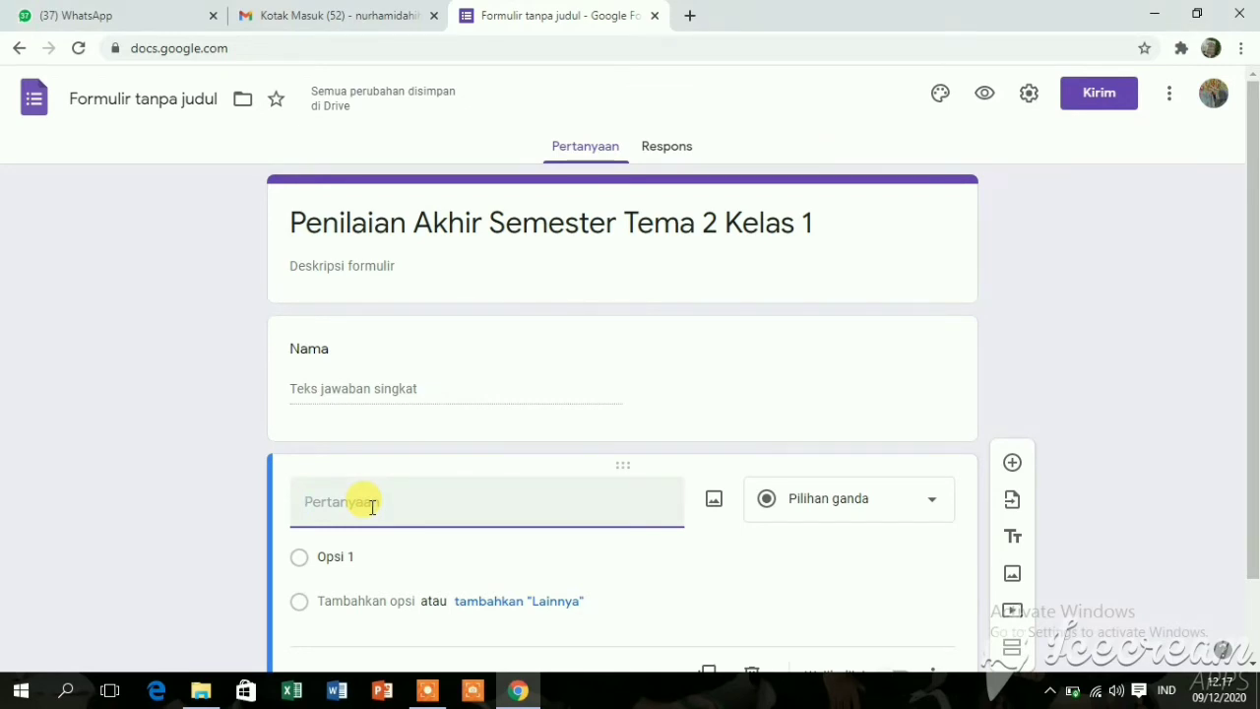
type("Anggota Kel")
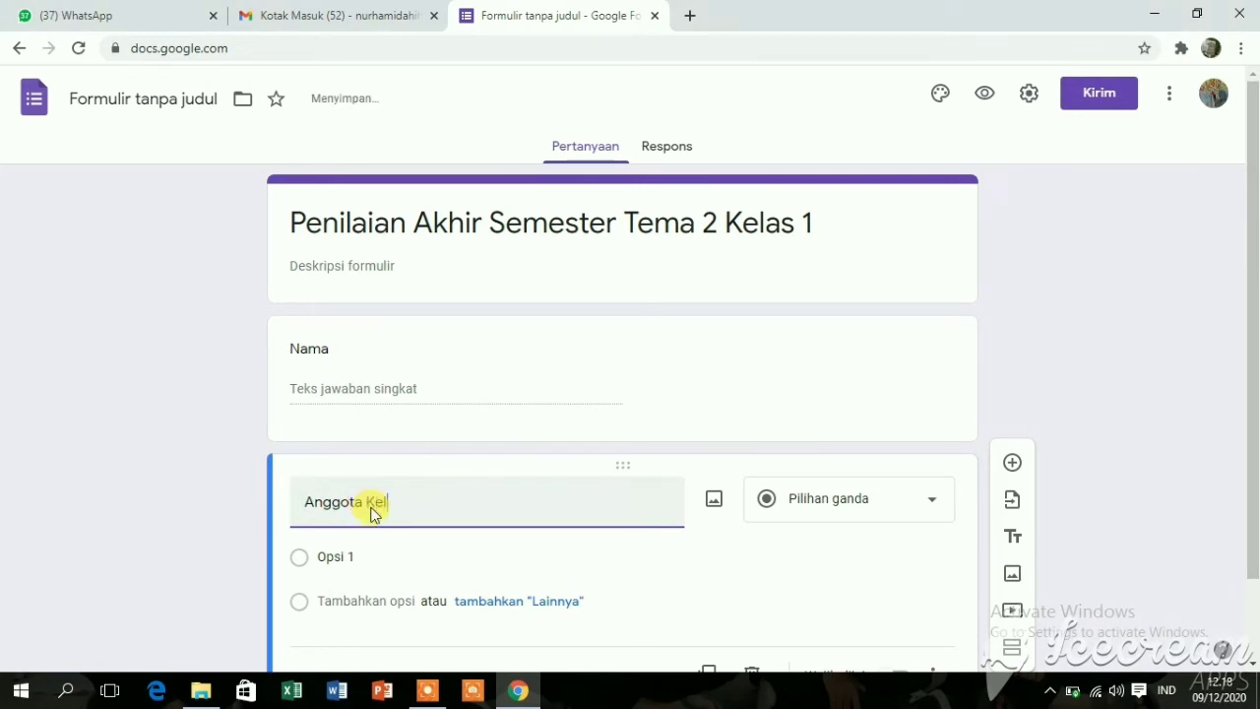
type("uarga")
key("BackSpace")
key("BackSpace")
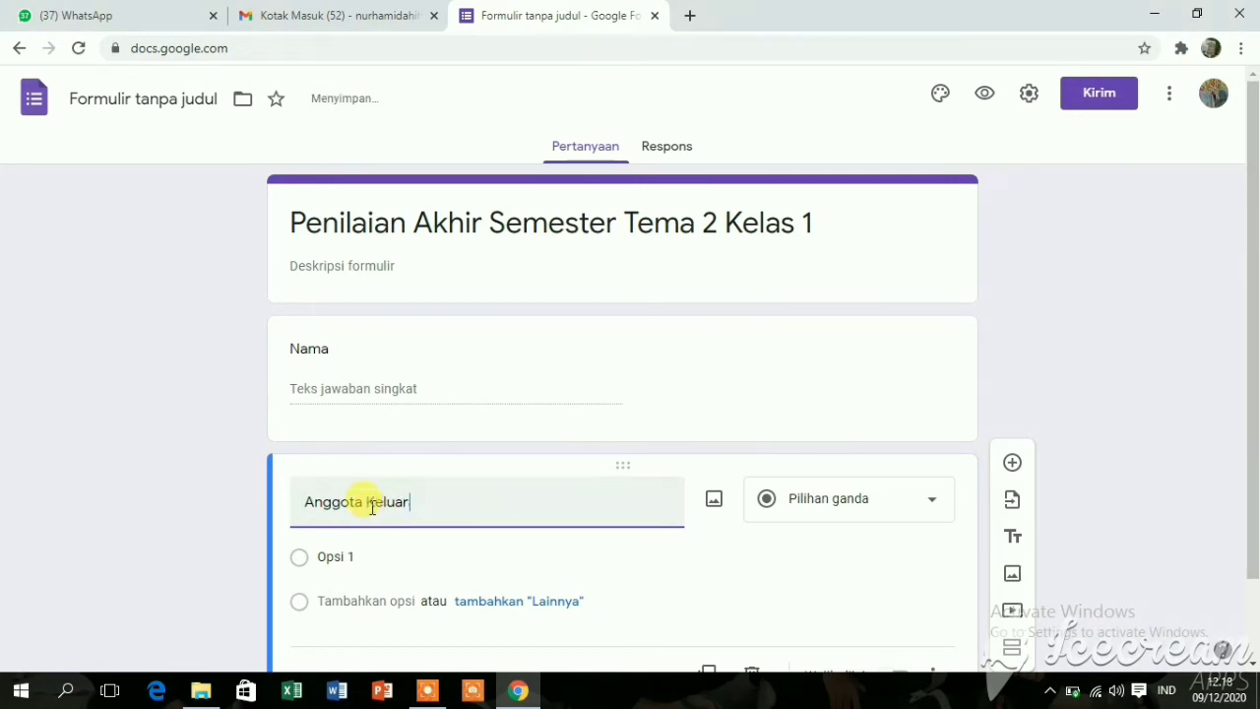
type("gaku")
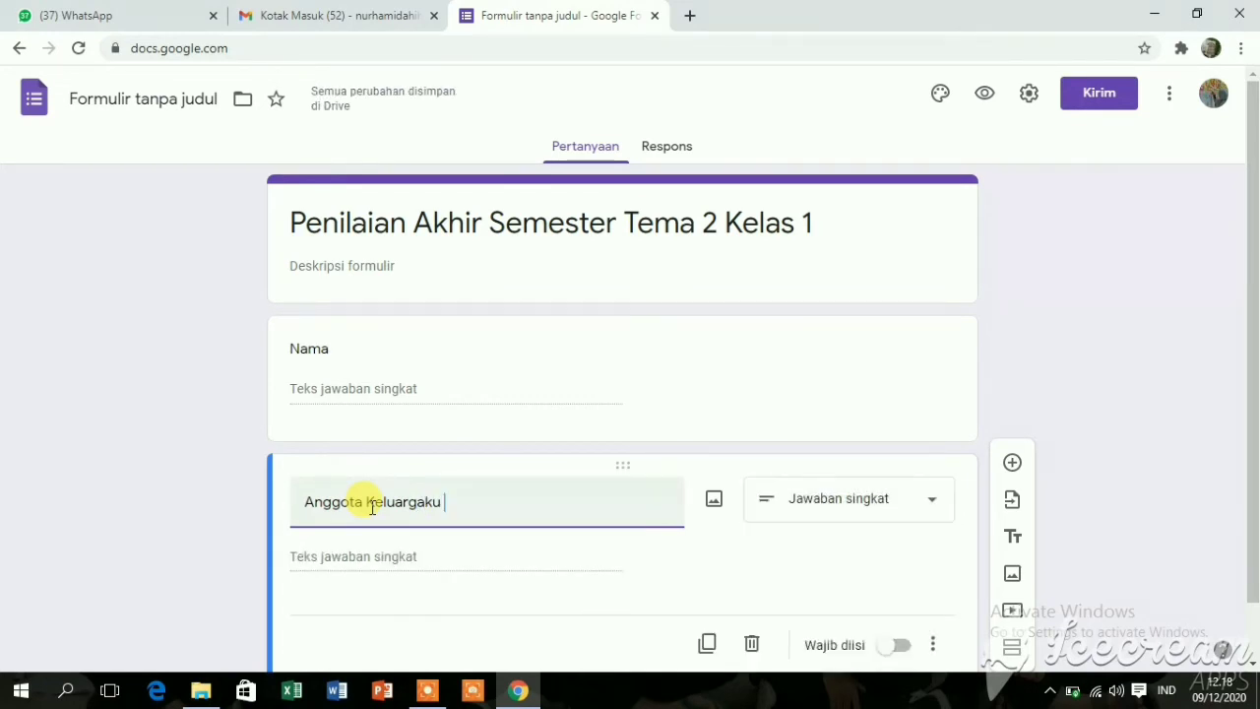
type("terdiri dari")
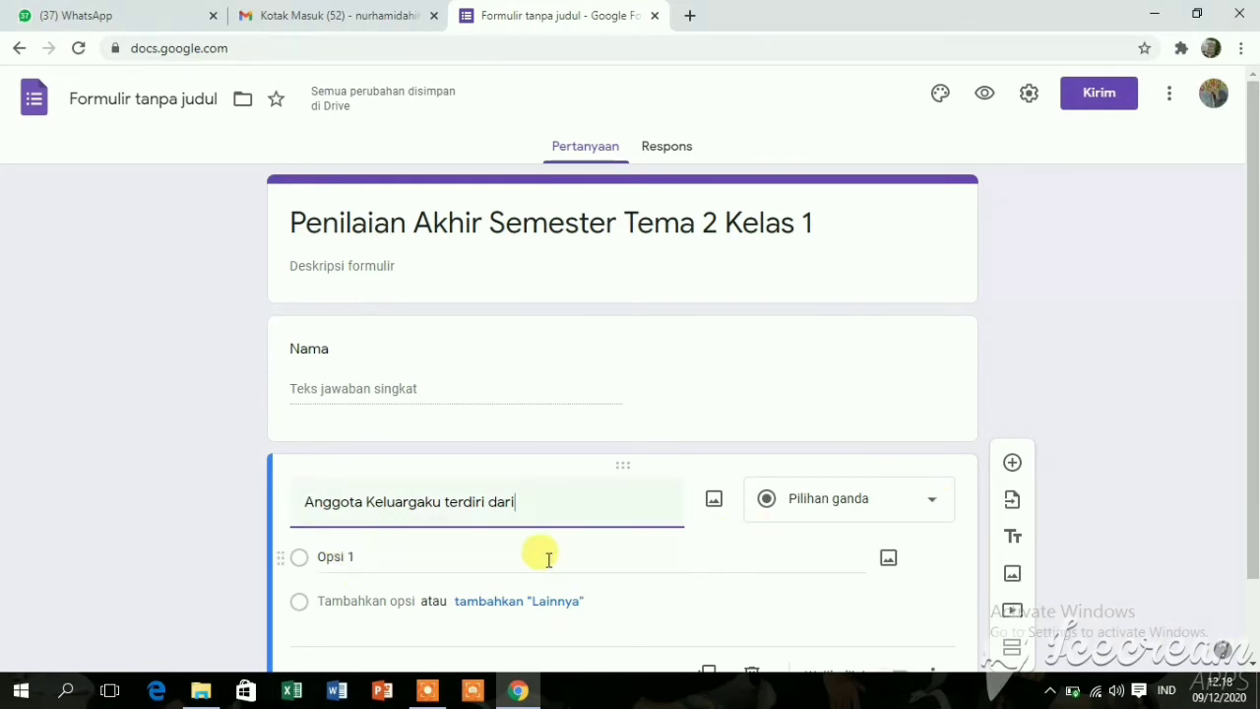
- Fill in the family question's three answer options: "Ayah ibu anak", "Anak kakek nenek" and "Paman bibi"
left_click(358, 557)
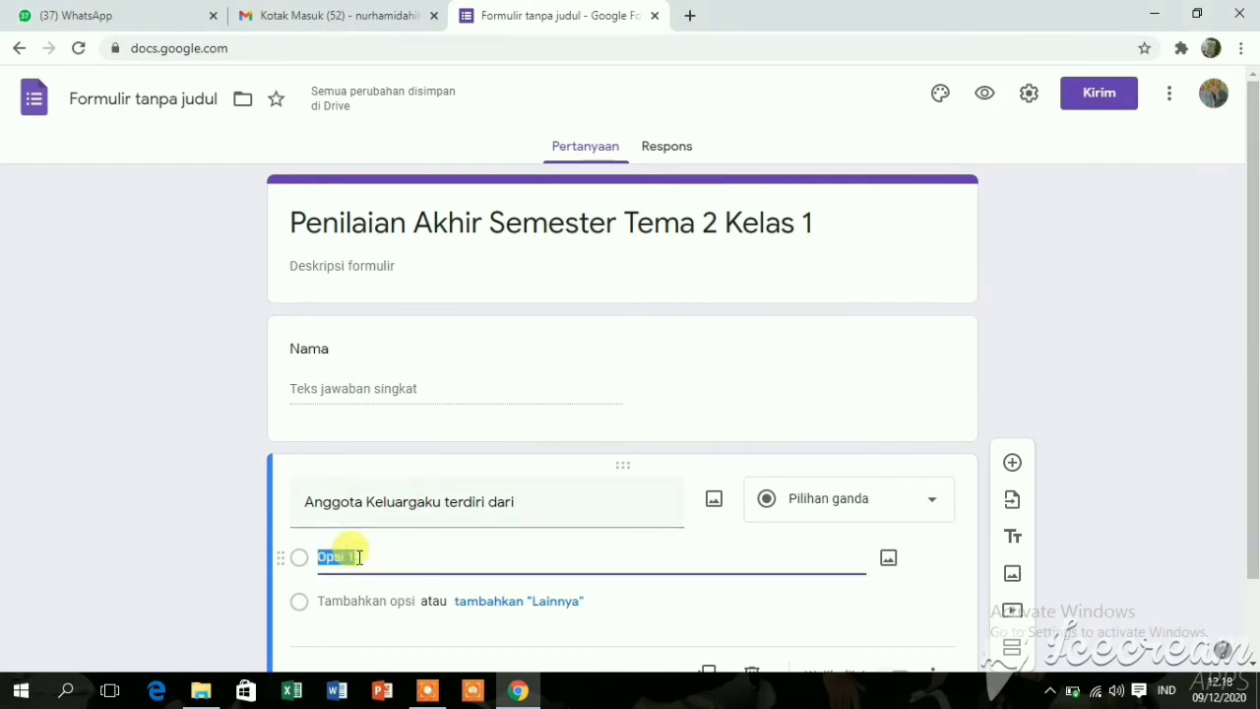
type("Ayah Ibu anak")
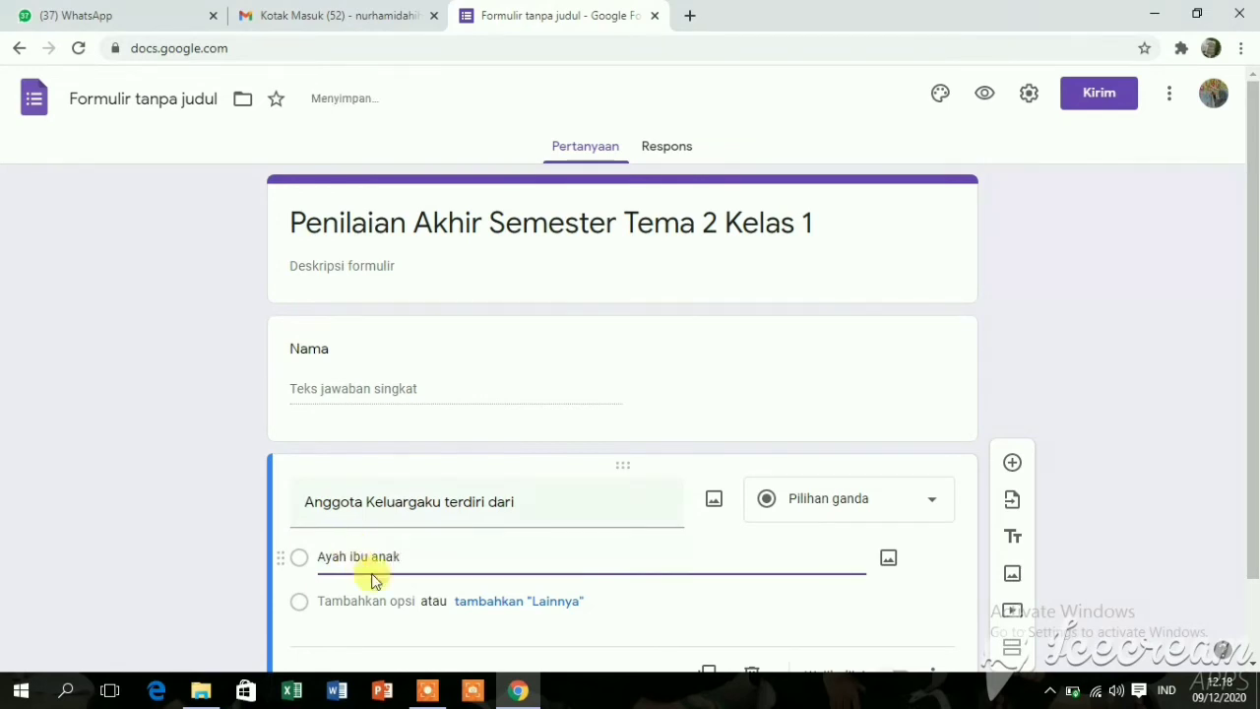
left_click(383, 603)
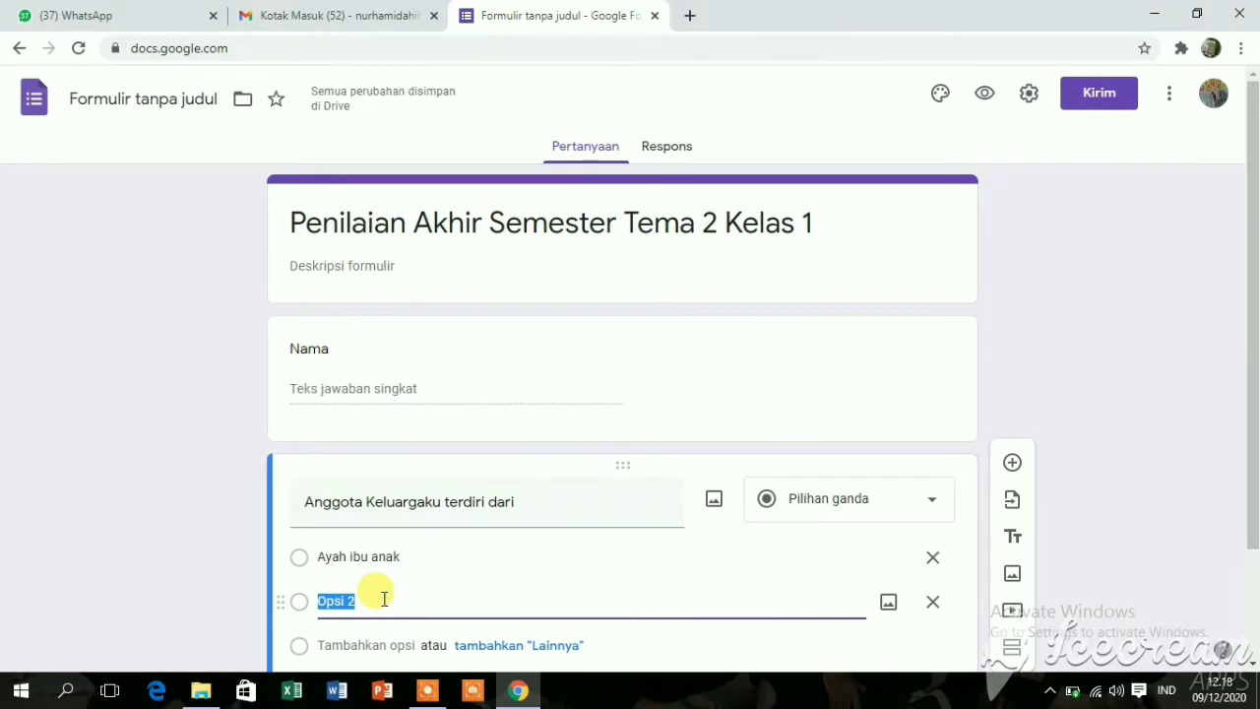
type("Anak kakek nenek")
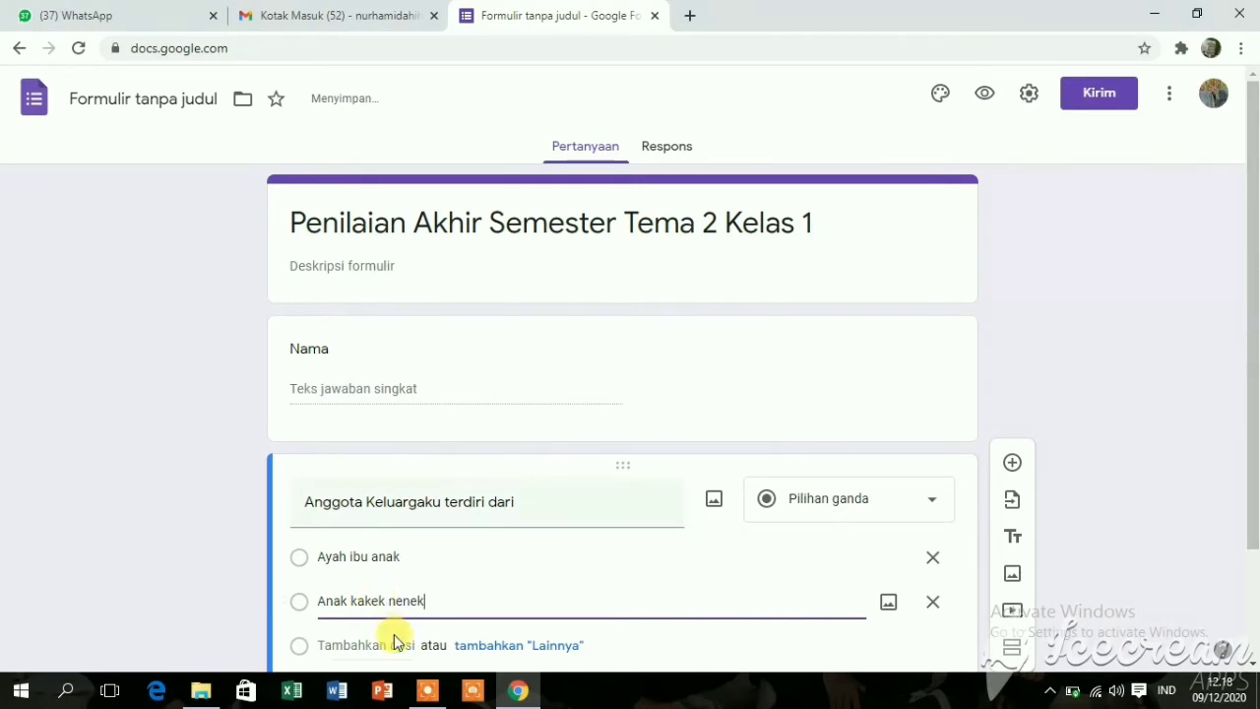
left_click(391, 645)
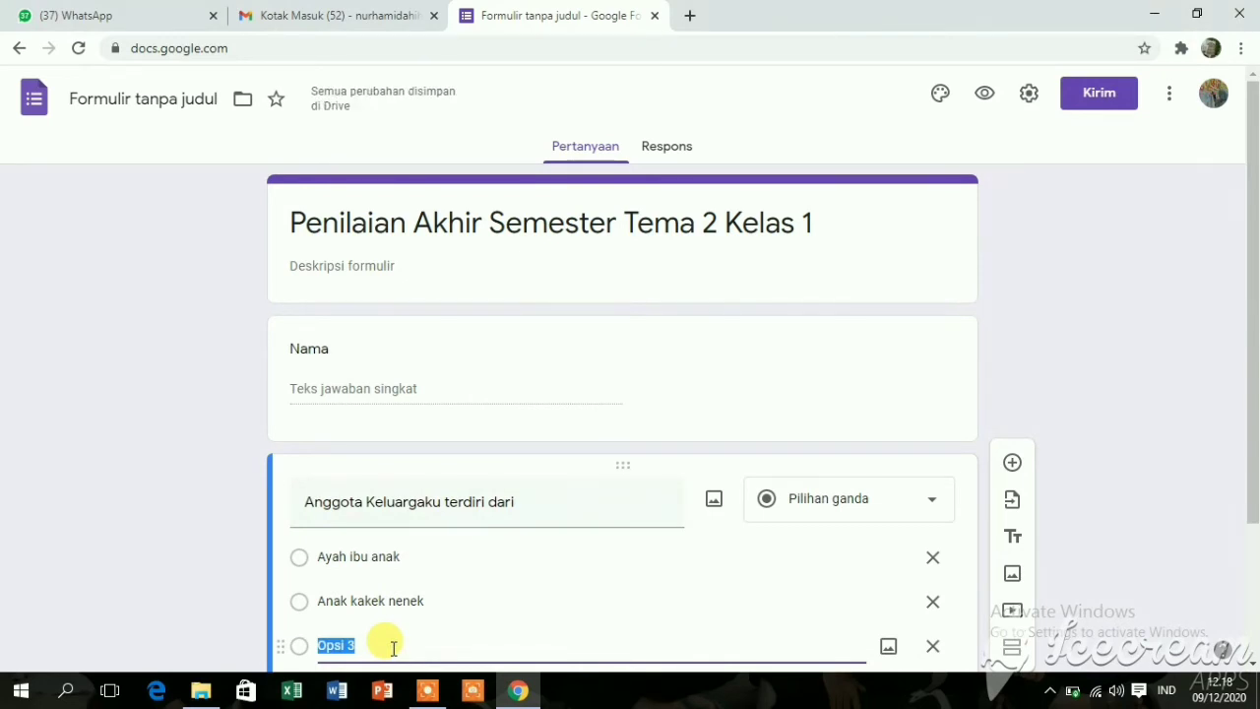
type("Paman bibi")
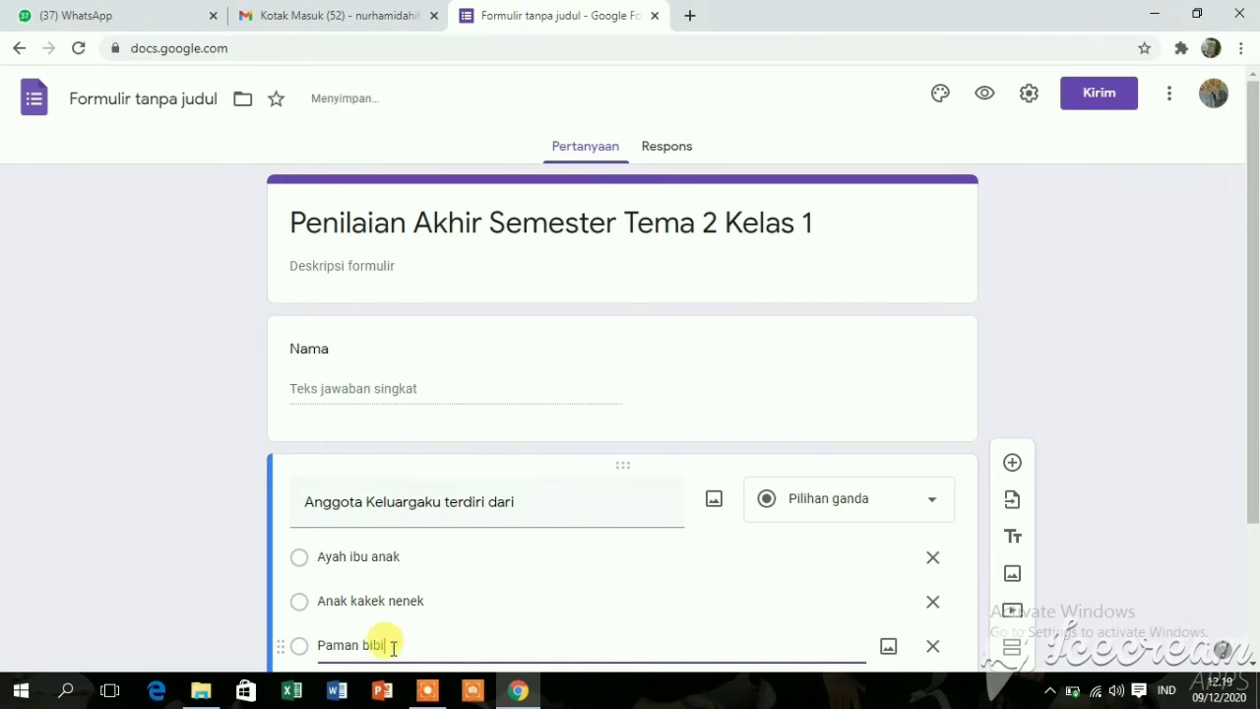
left_click(890, 504)
left_click(604, 544)
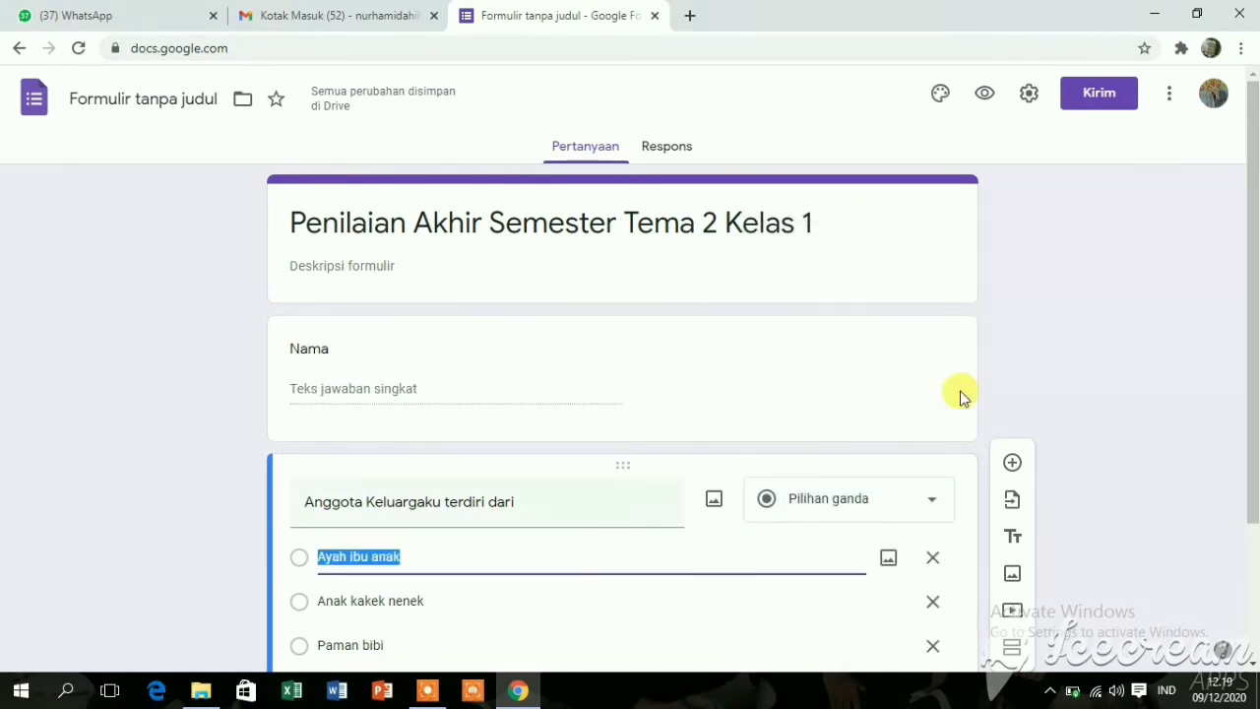
left_click(1183, 434)
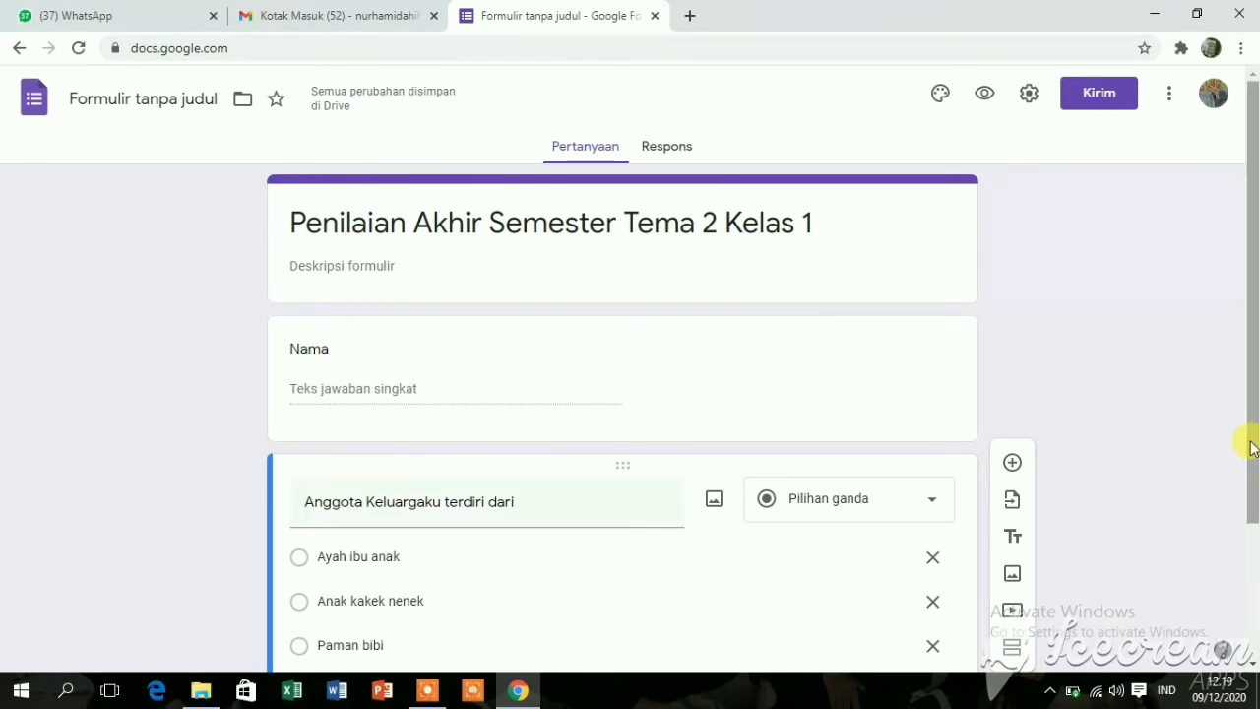
left_click_drag(1250, 445, 1249, 562)
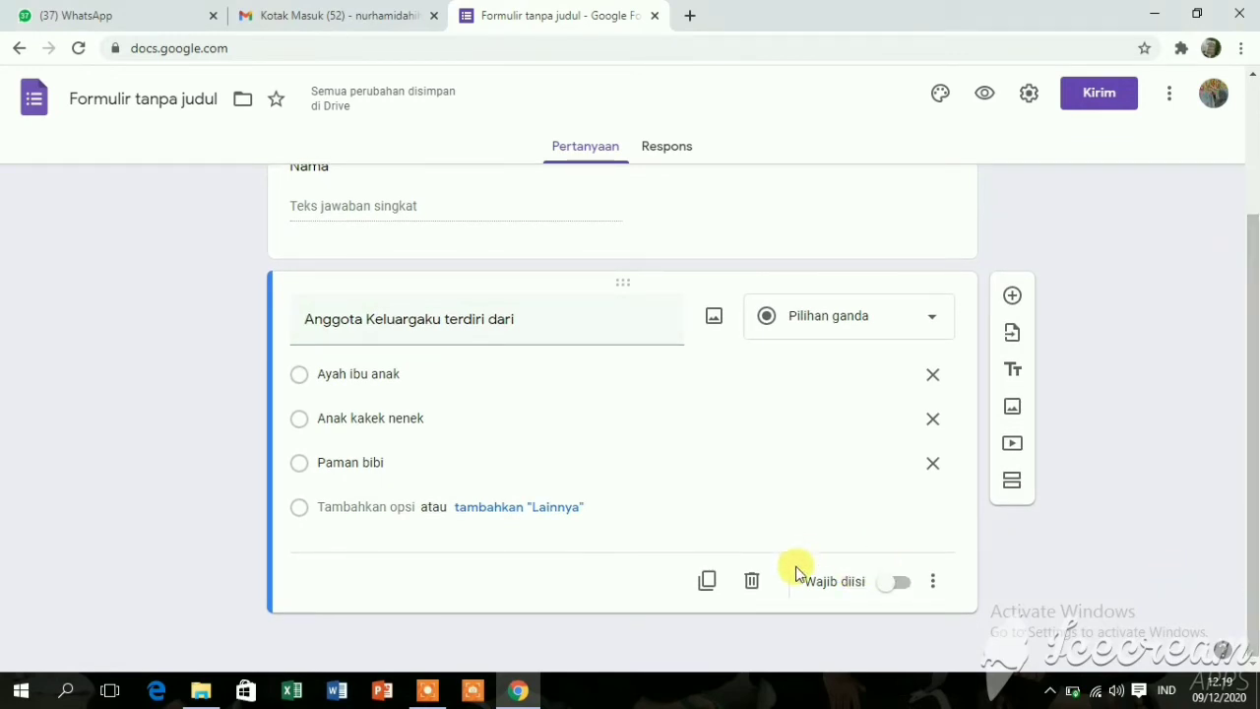
- Make the "Anggota Keluargaku terdiri dari" question required (Wajib diisi) and review the available answer types, keeping Pilihan ganda
left_click(901, 585)
left_click(902, 587)
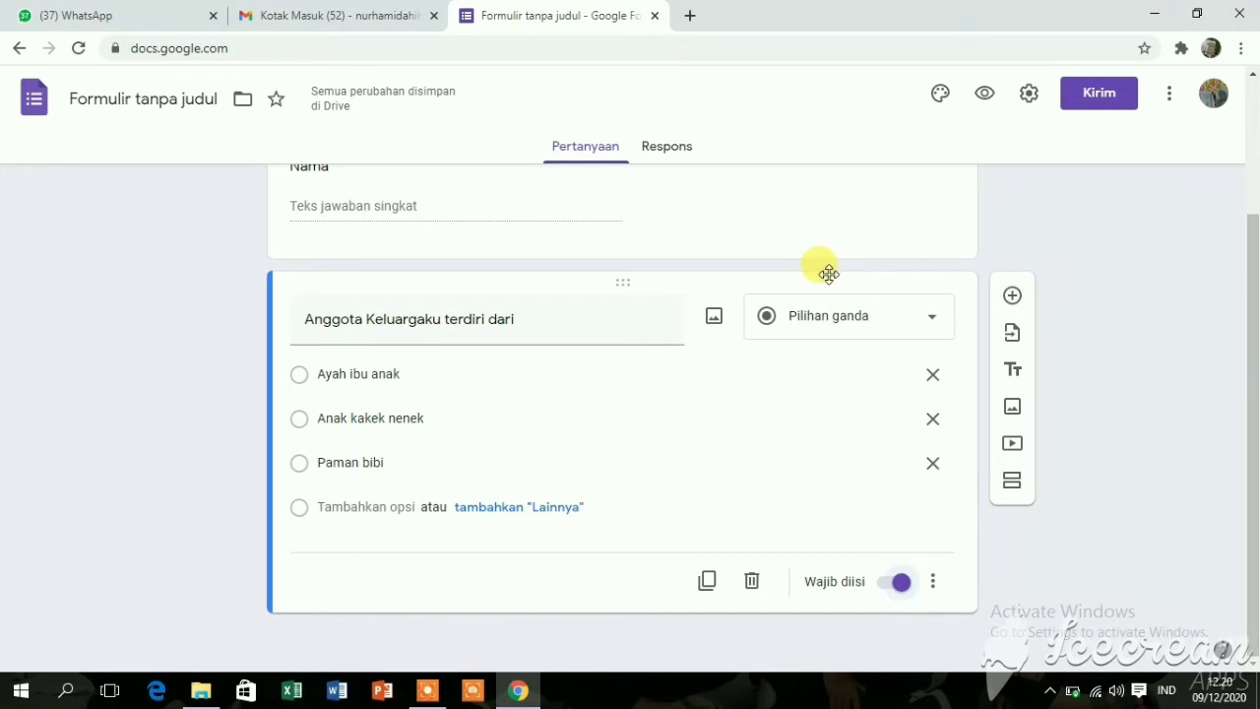
left_click(929, 325)
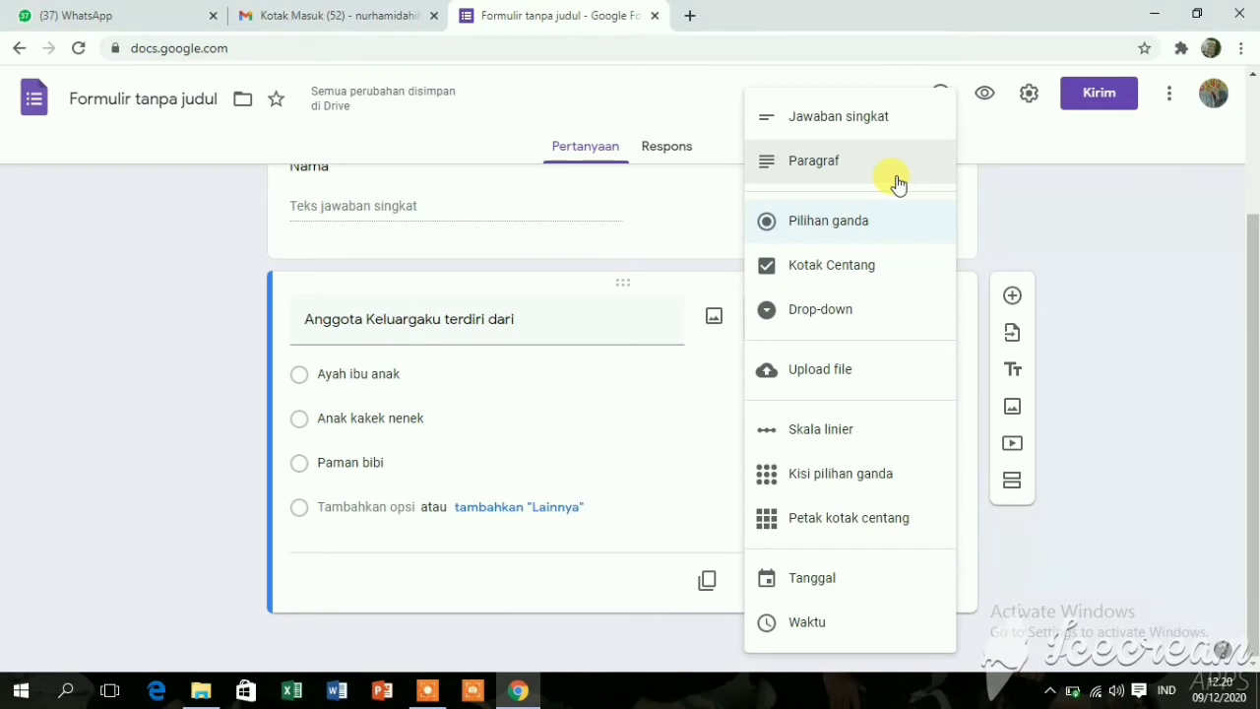
left_click(1091, 277)
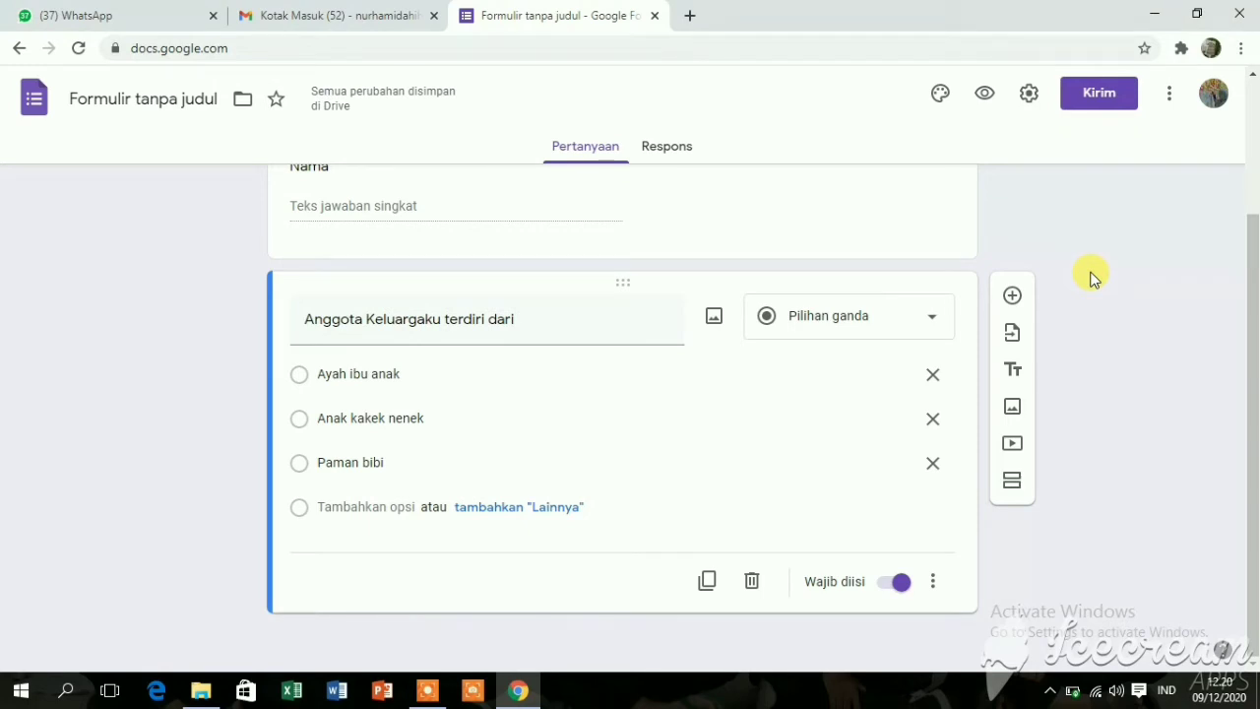
- Preview the form as respondents see it, look through the whole page, and return to the form editor
left_click(984, 94)
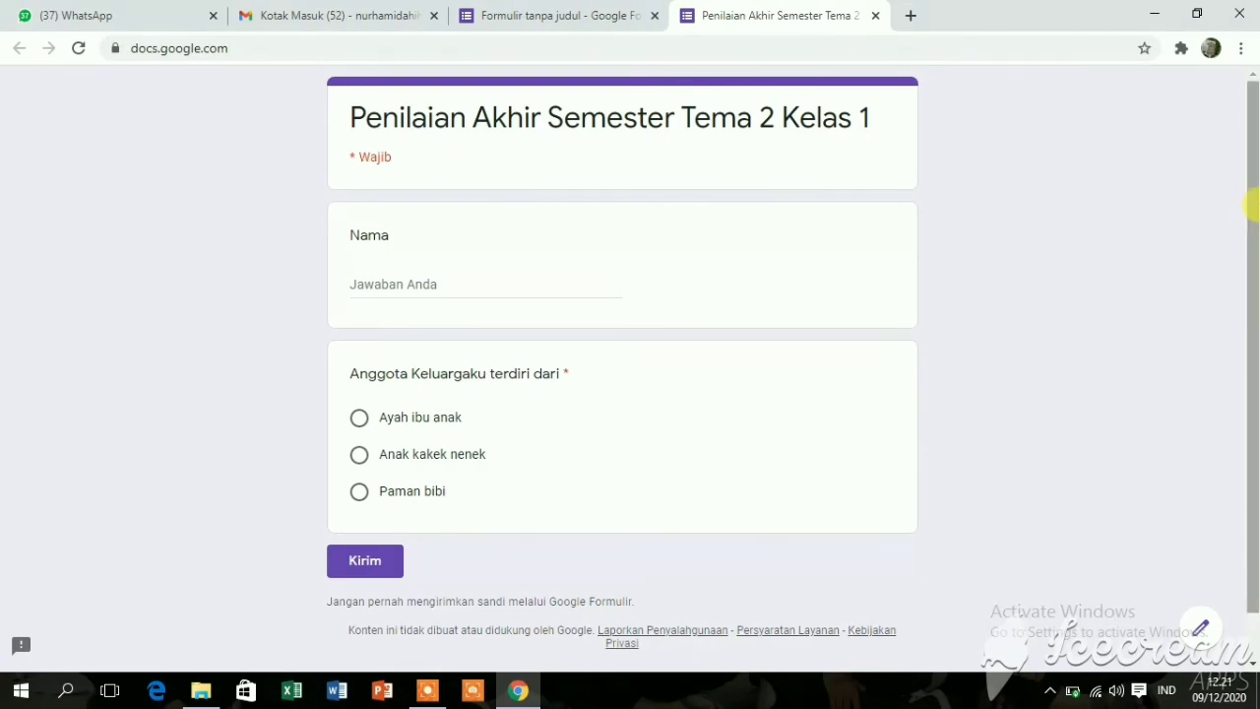
left_click_drag(1252, 203, 1250, 293)
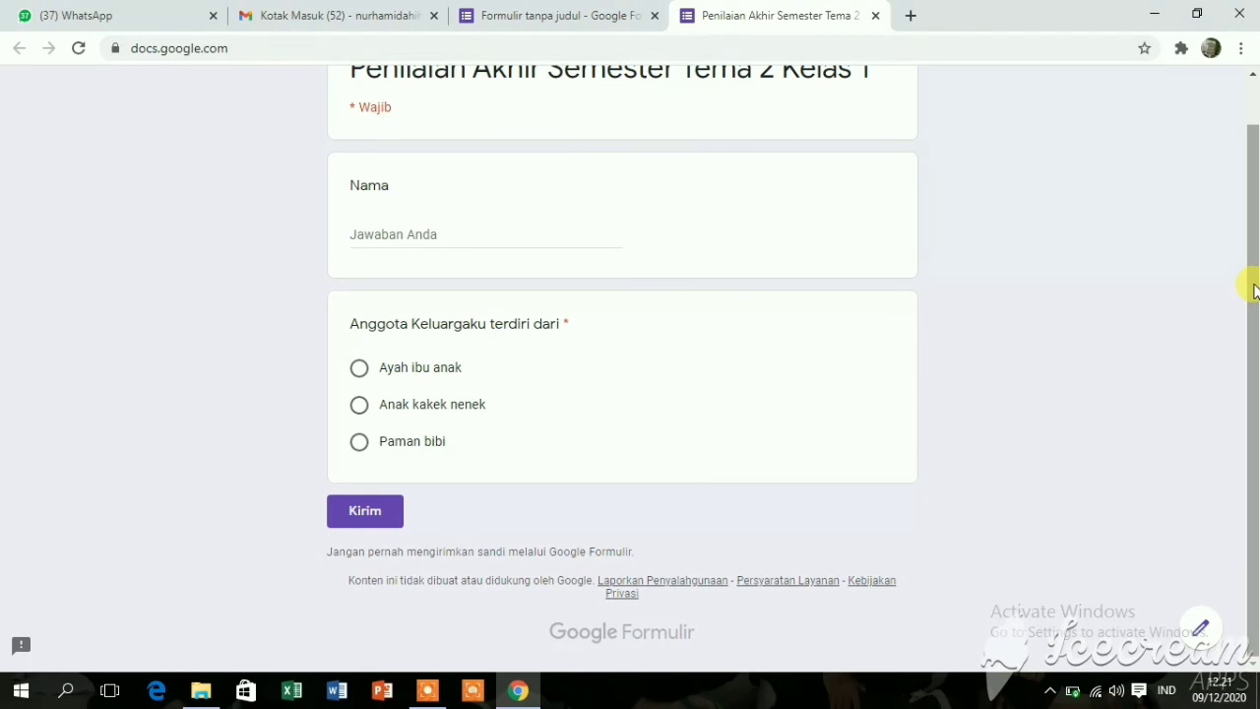
left_click_drag(1253, 290, 1250, 225)
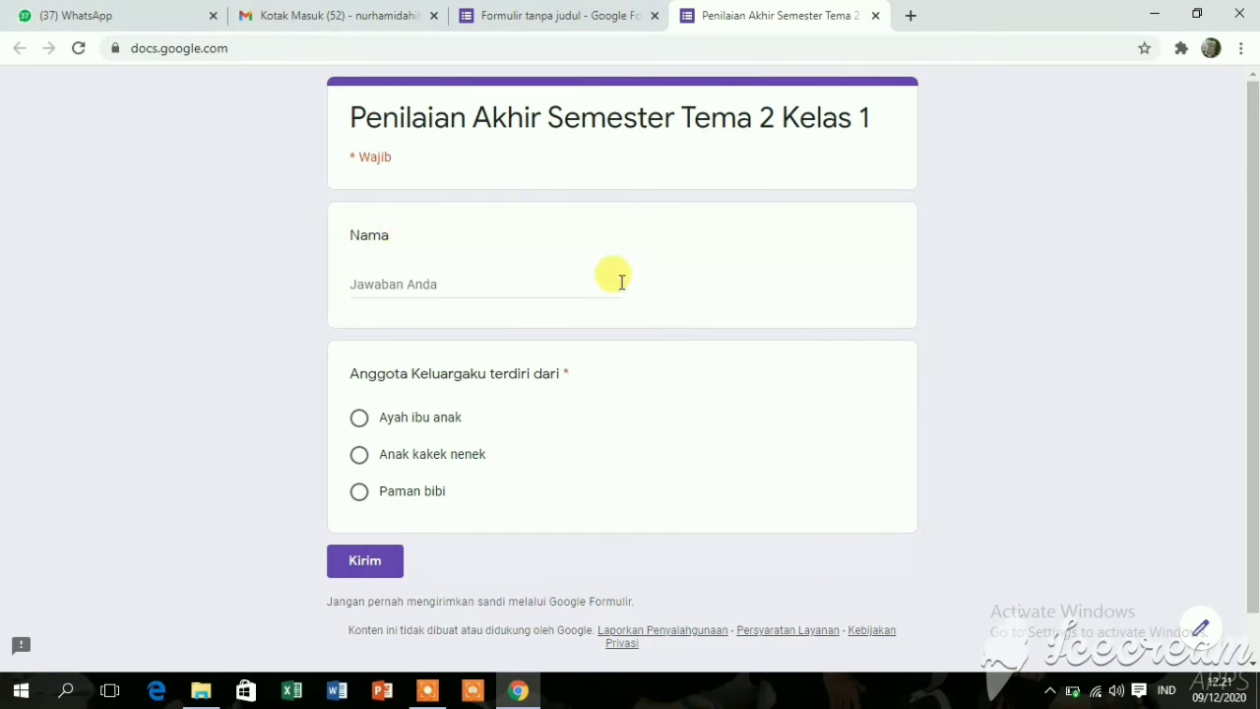
left_click(590, 17)
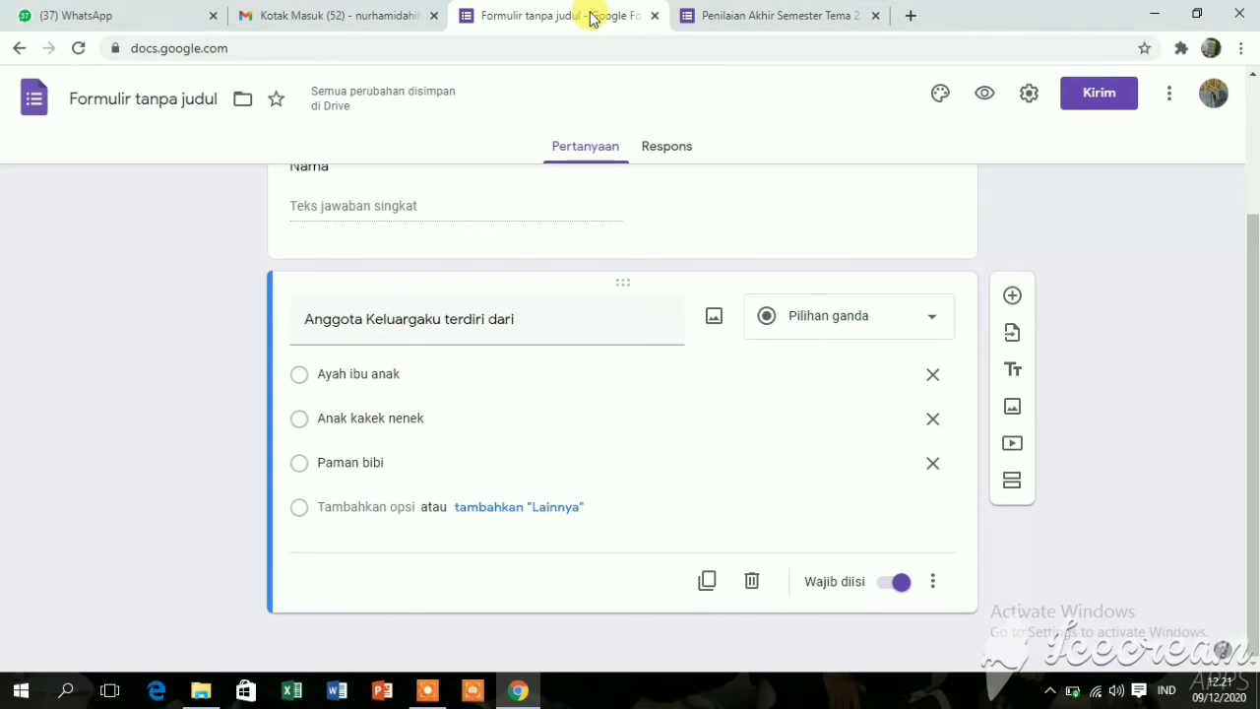
- Set the form's theme colour to the yellow-orange swatch and its background to the third, darkest matching shade
left_click(941, 98)
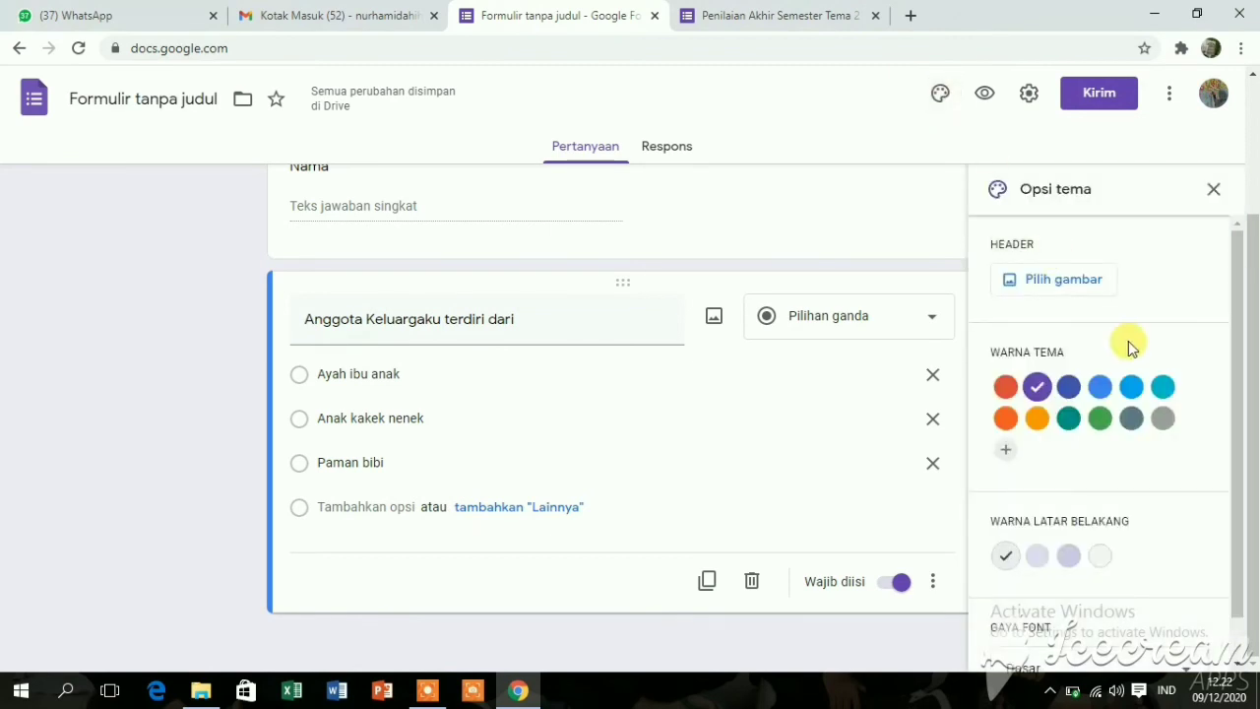
left_click(1036, 421)
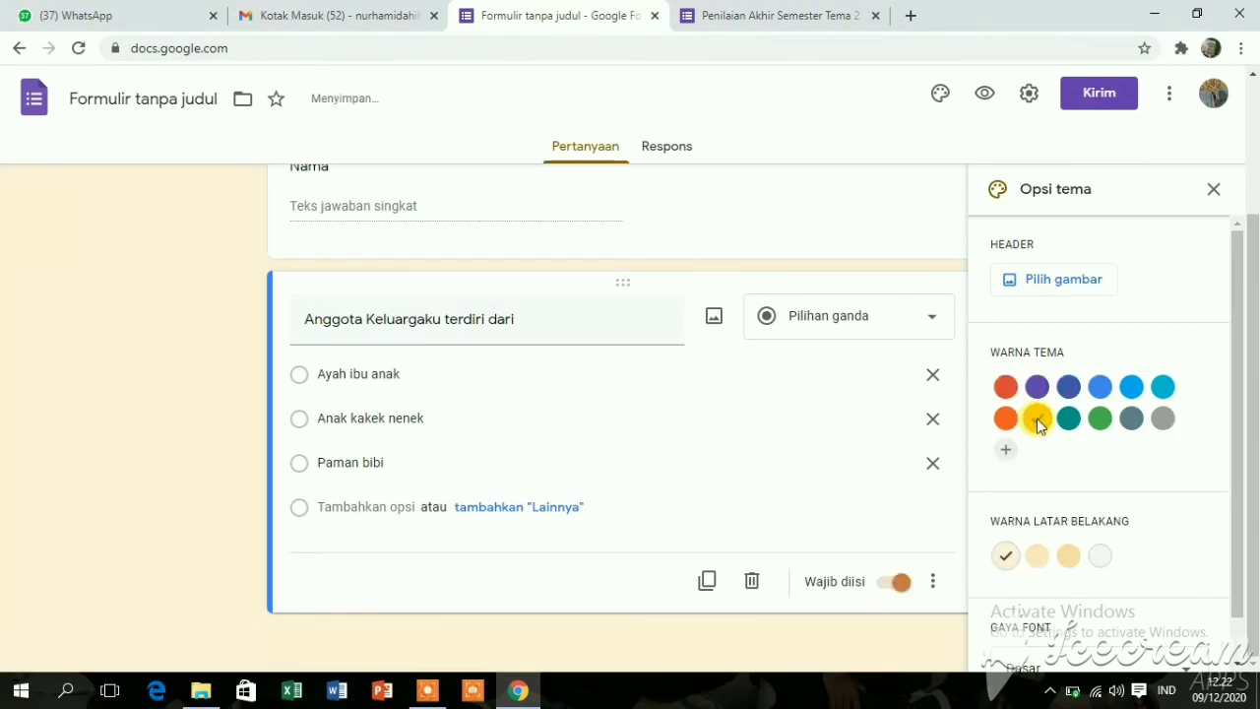
left_click(1070, 556)
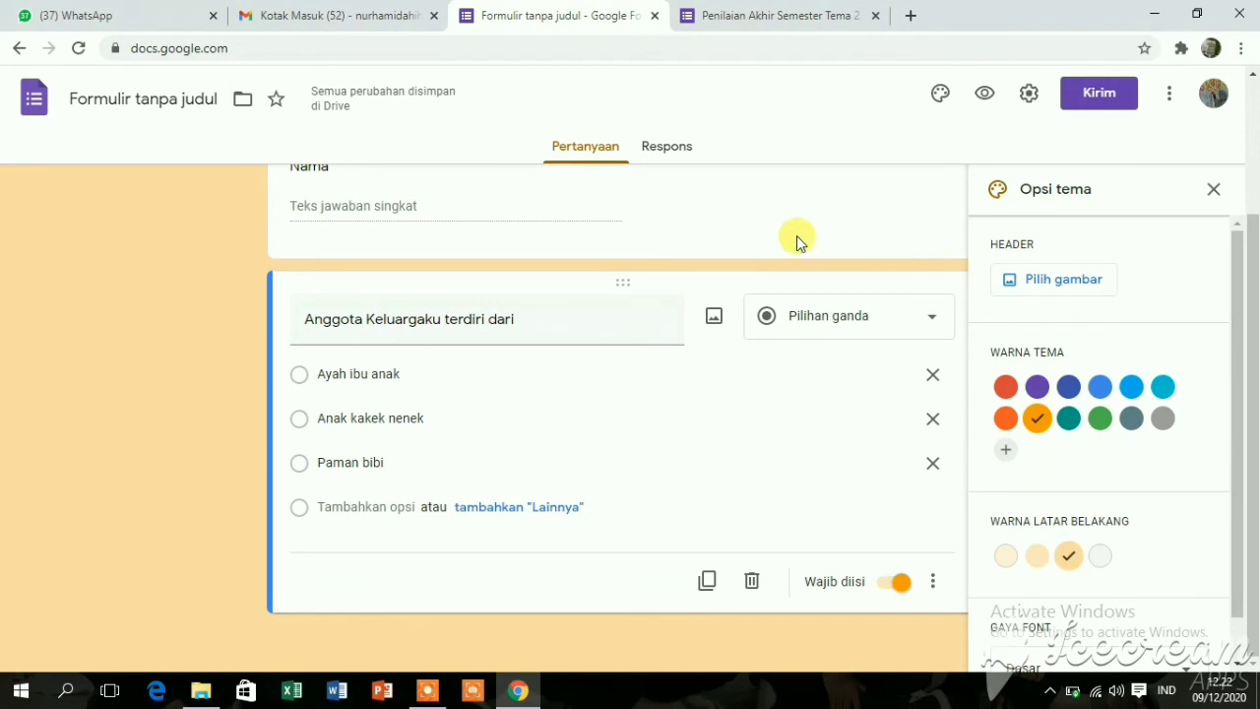
left_click(1214, 190)
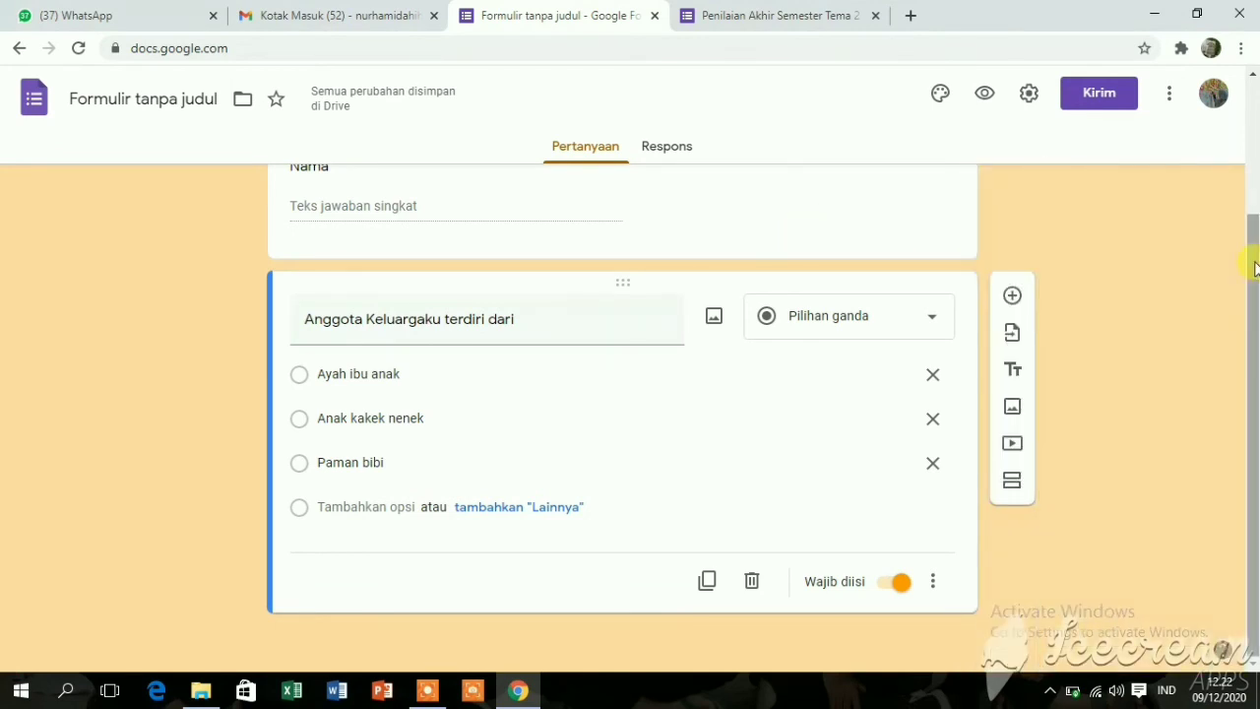
left_click_drag(1252, 267, 1252, 126)
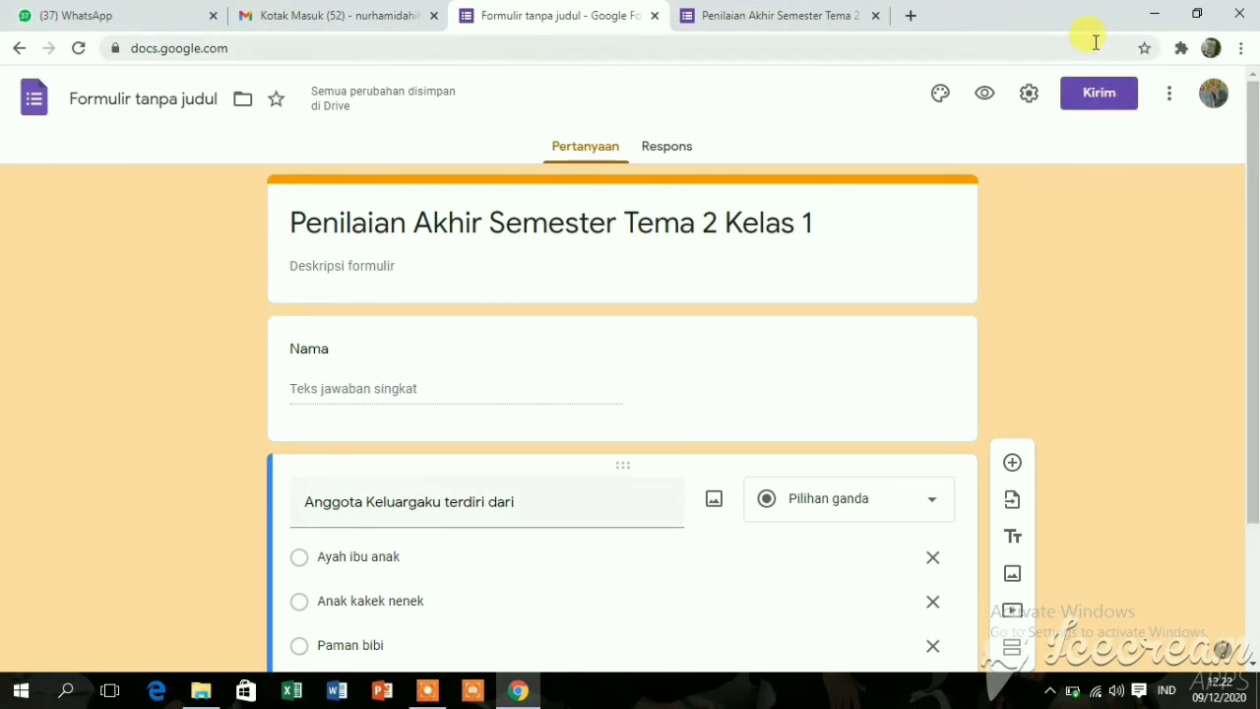
- Create a shortened sharing link (Perpendek URL) for the form, copy it, and close the sending options
left_click(1102, 95)
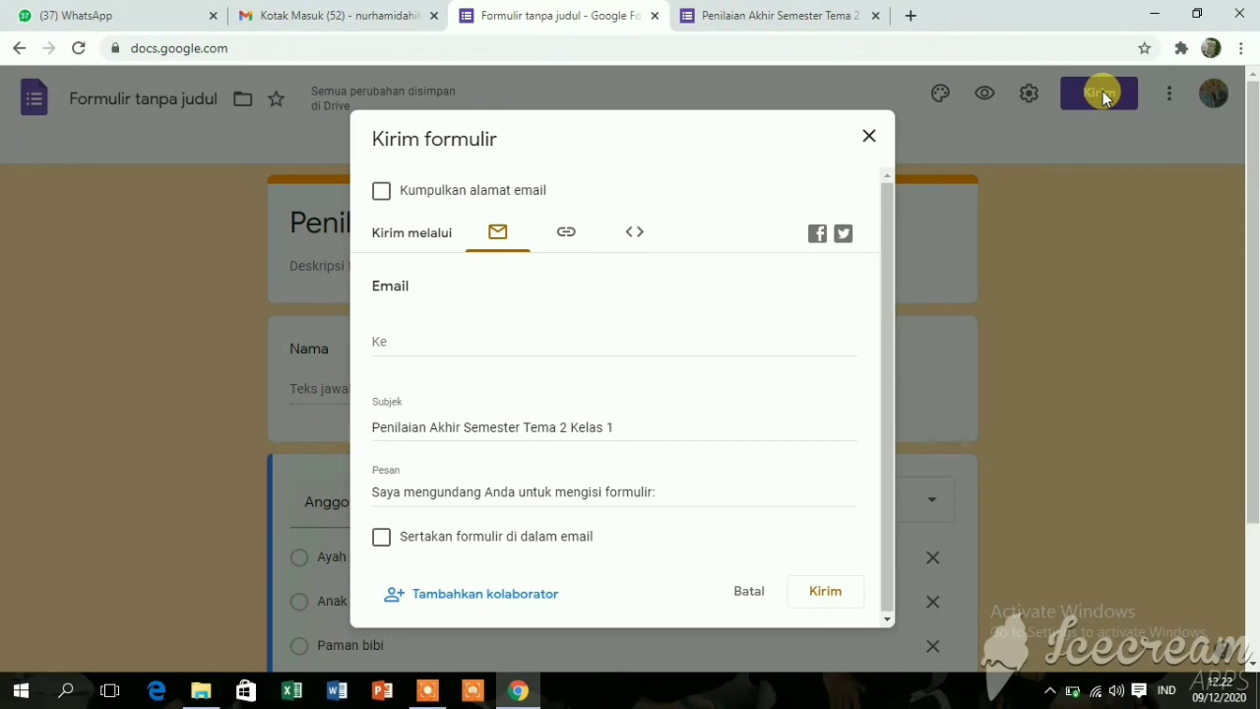
left_click(410, 343)
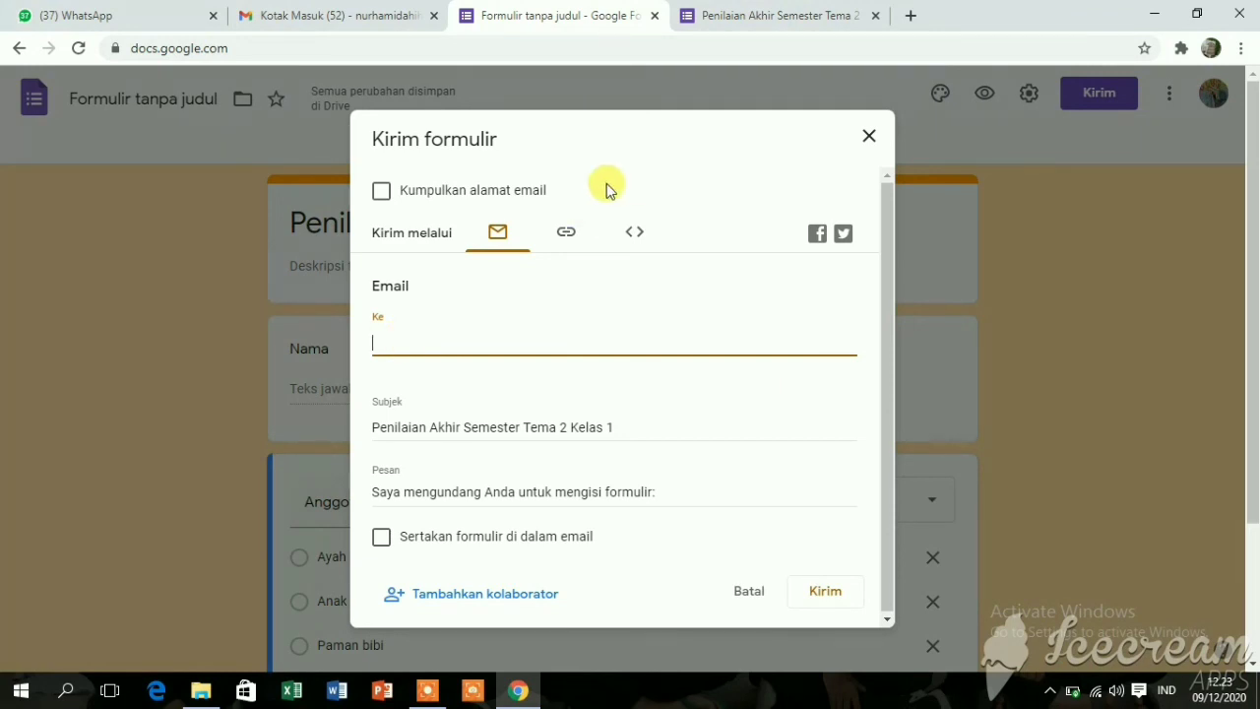
left_click(580, 238)
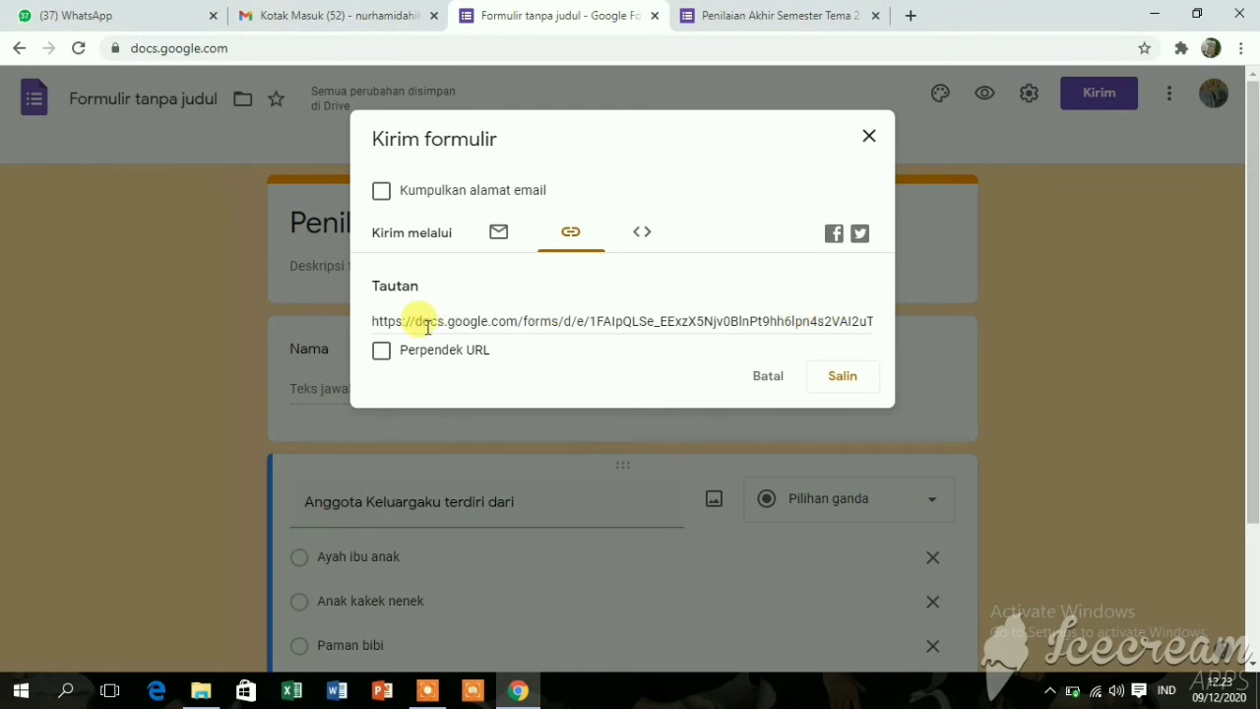
left_click(382, 353)
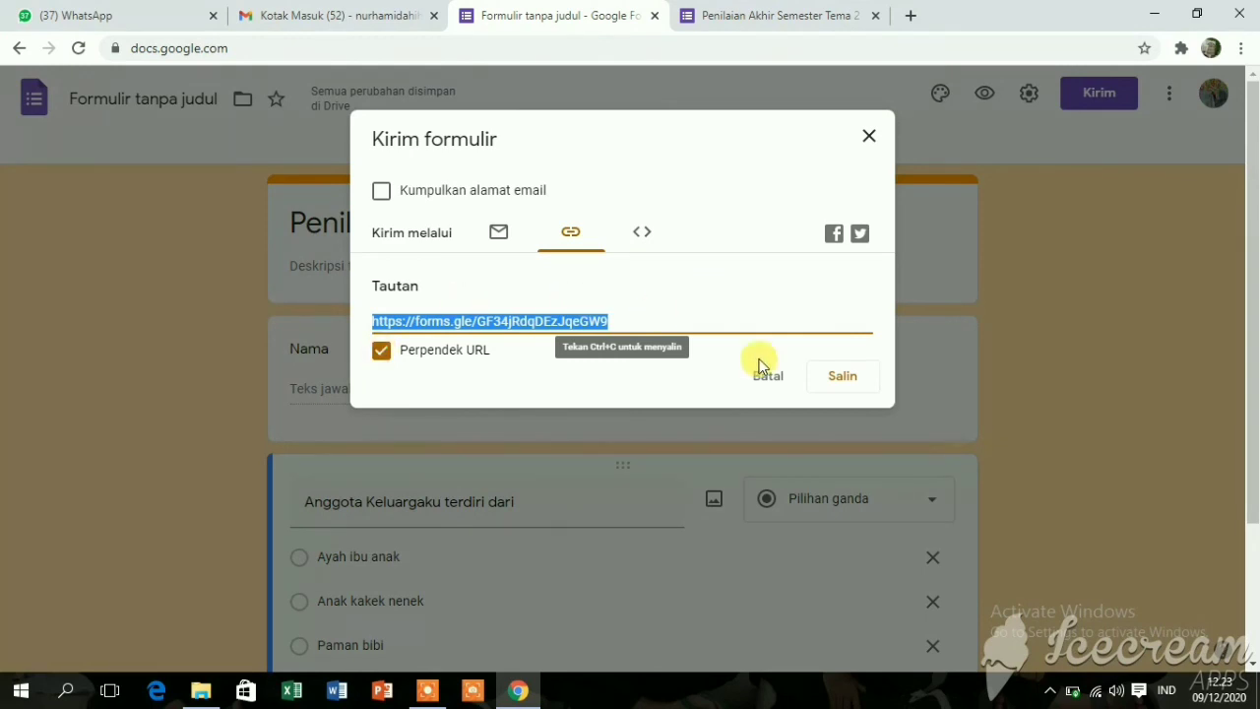
left_click(840, 380)
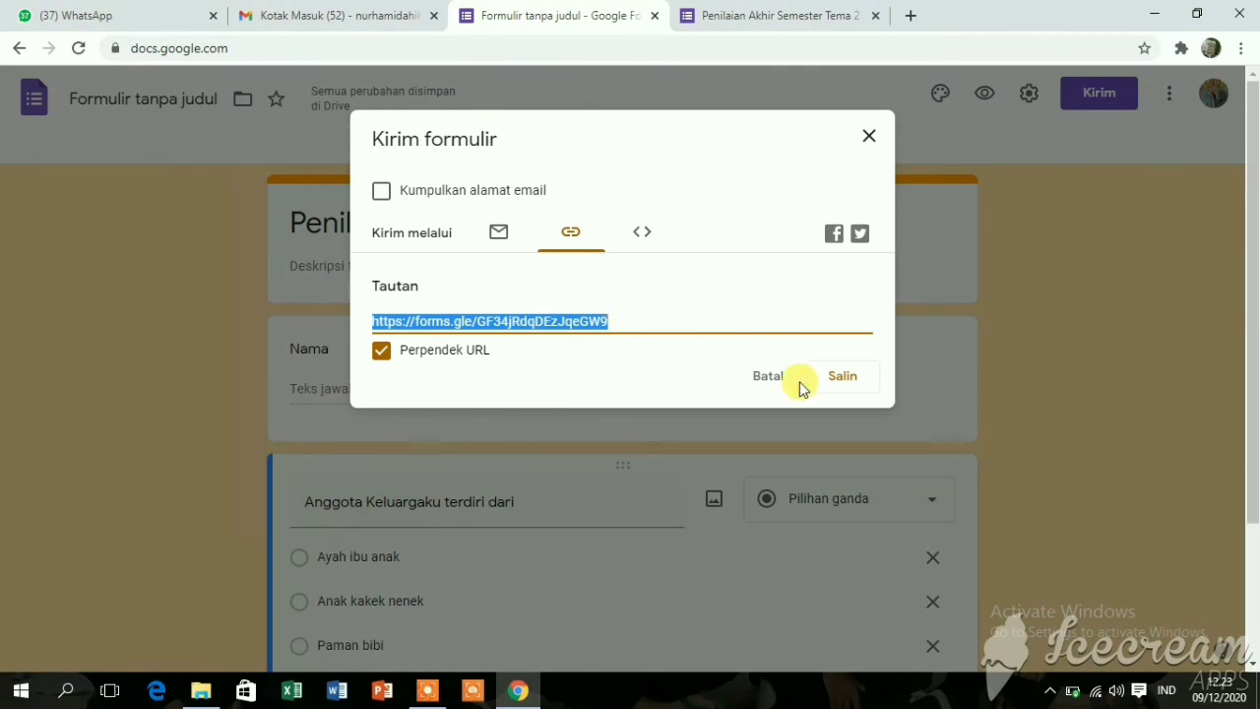
left_click(867, 138)
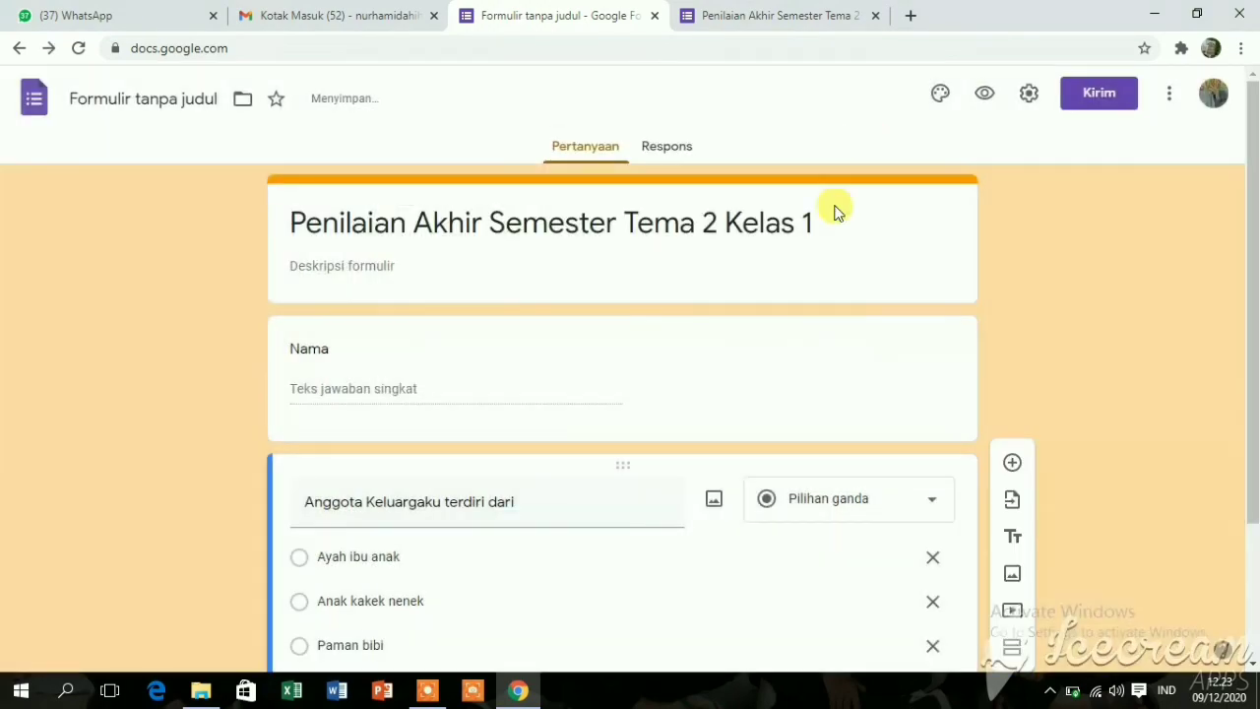